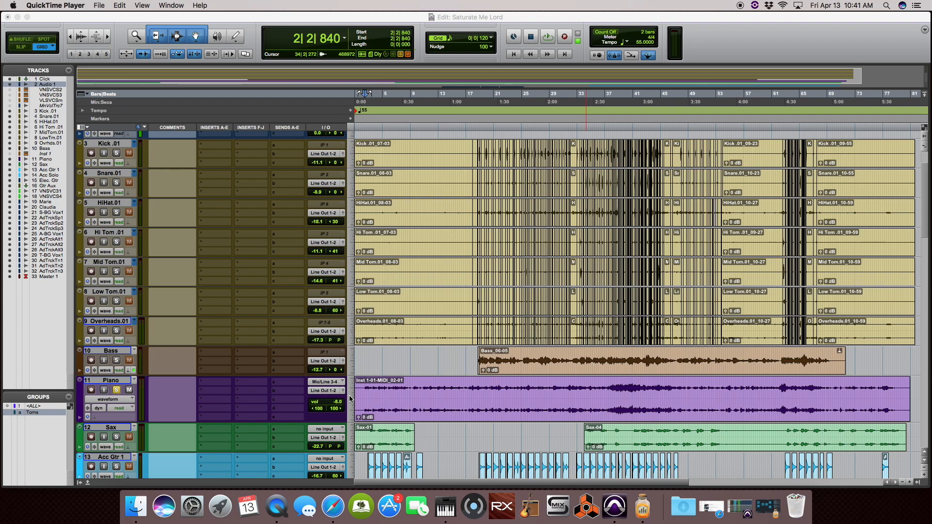
- Set the height of the Piano track to extreme
{"action": "left_click", "coordinate": [350, 399]}
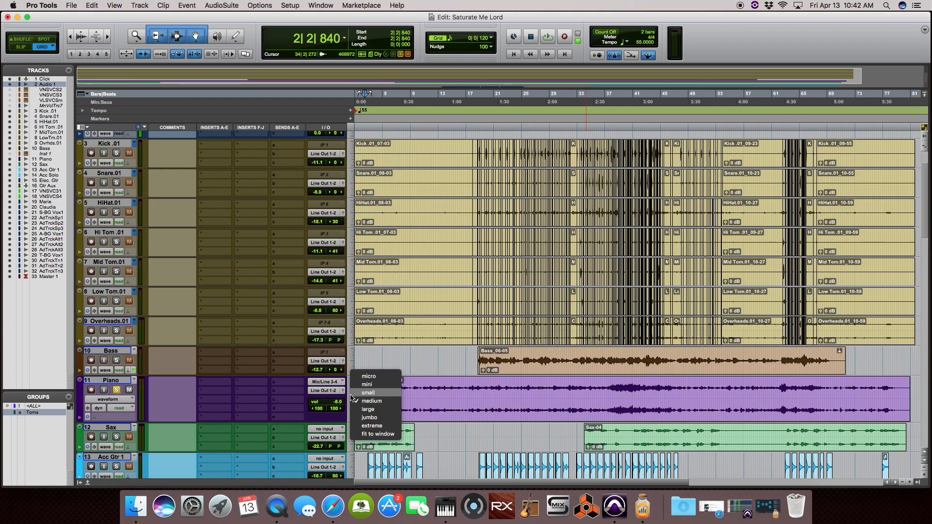
{"action": "left_click", "coordinate": [396, 428]}
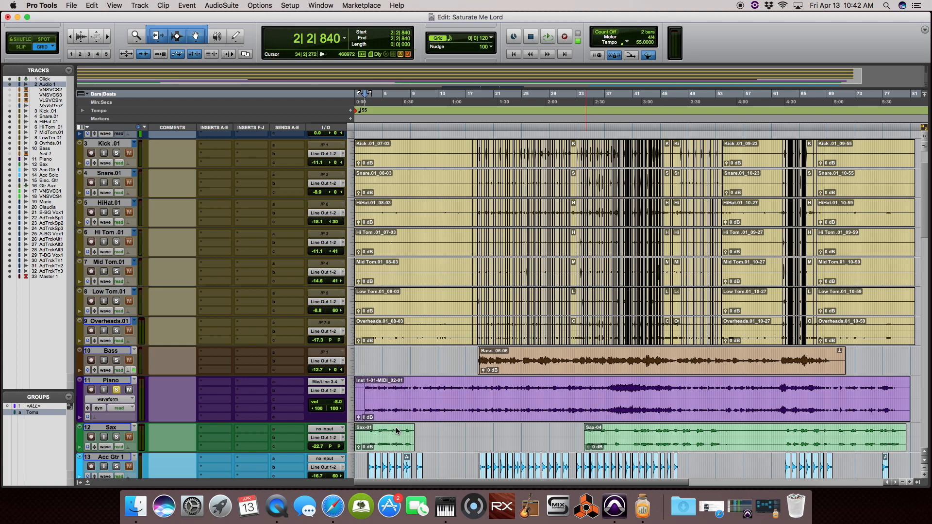
{"action": "left_click_drag", "start_coordinate": [924, 212], "coordinate": [922, 255]}
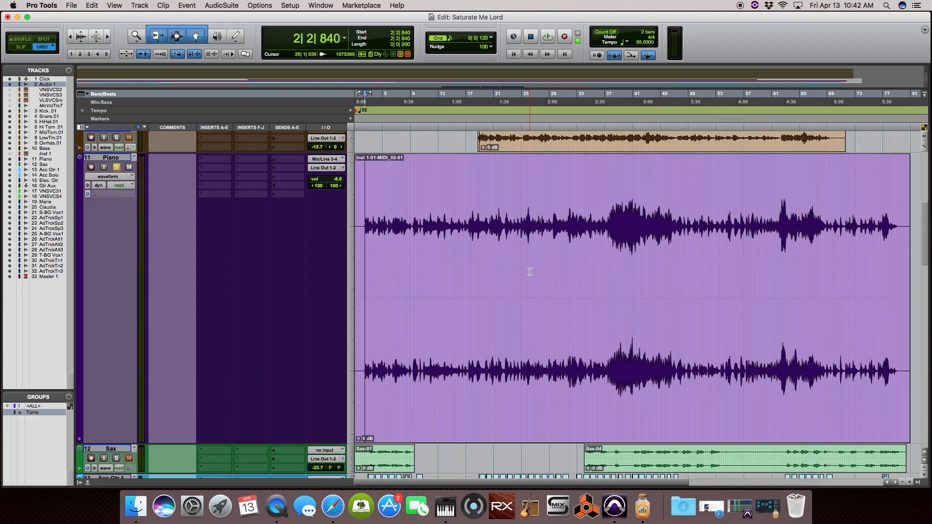
- Enable Polyphonic Elastic Audio on the Piano track and switch its view to warp
{"action": "key", "text": "super+bracketright"}
{"action": "key", "text": "super+bracketright"}
{"action": "key", "text": "super+bracketright"}
{"action": "key", "text": "super+bracketright"}
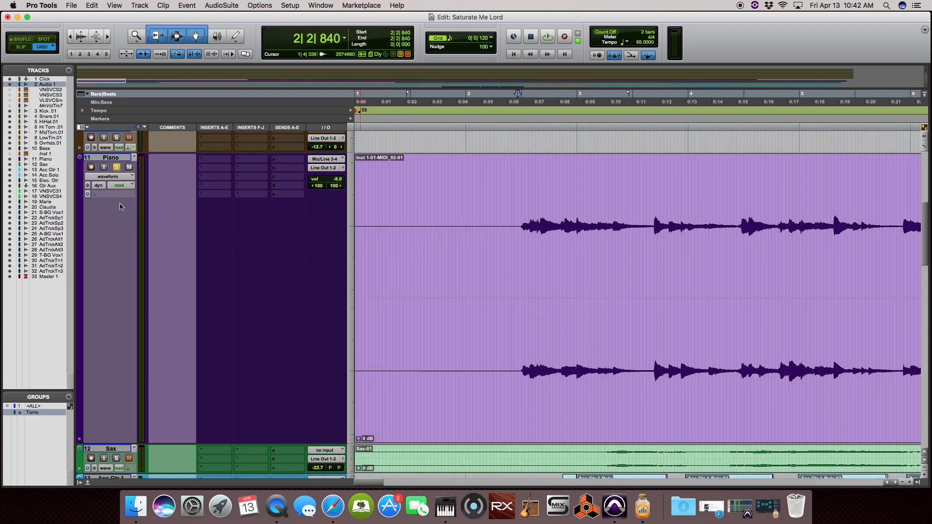
{"action": "left_click", "coordinate": [107, 195]}
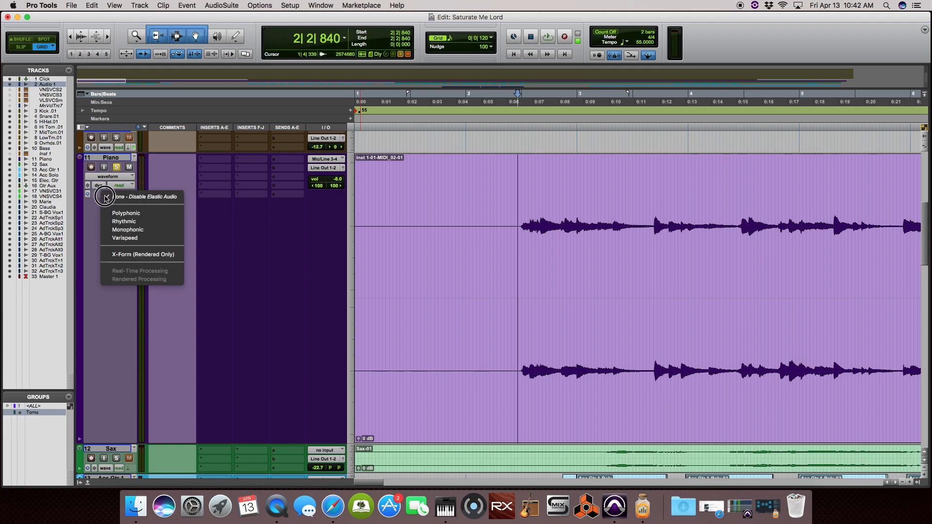
{"action": "left_click", "coordinate": [149, 215]}
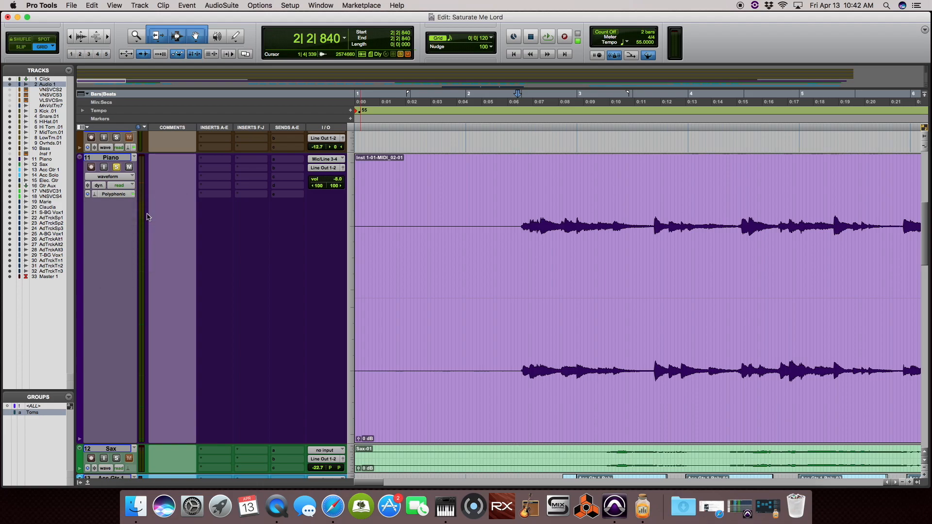
{"action": "left_click", "coordinate": [112, 178]}
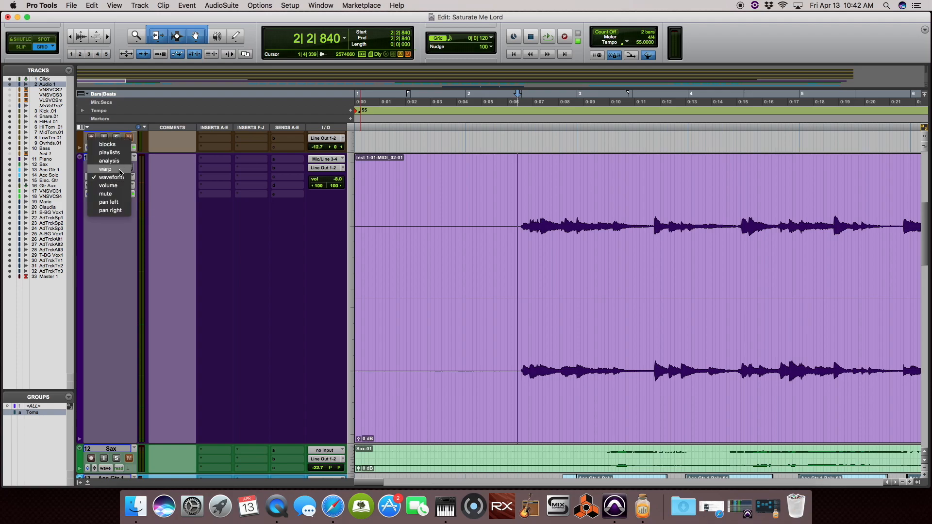
{"action": "left_click", "coordinate": [119, 170]}
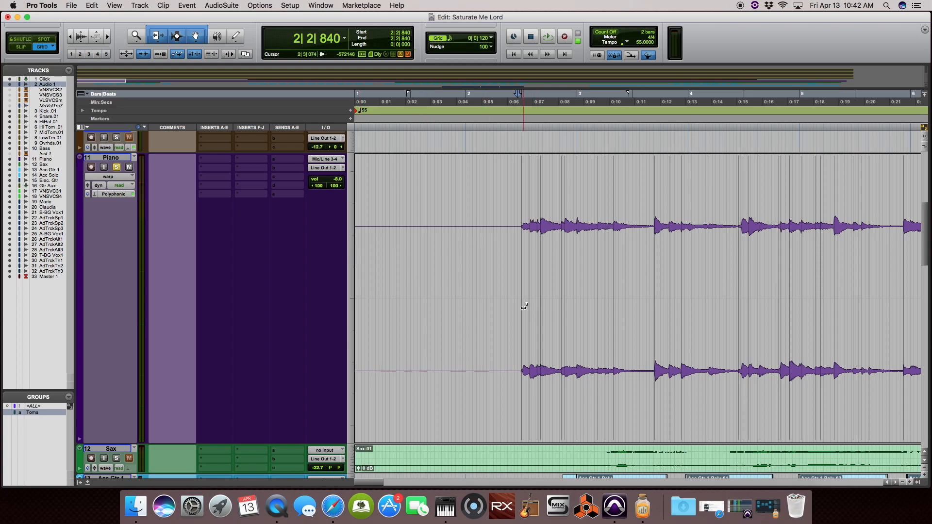
- Place warp markers at the very start and near the very end of the piano clip
{"action": "scroll", "coordinate": [524, 307], "scroll_direction": "right", "scroll_amount": 3}
{"action": "scroll", "coordinate": [522, 308], "scroll_direction": "right", "scroll_amount": 2}
{"action": "scroll", "coordinate": [522, 307], "scroll_direction": "left", "scroll_amount": 4}
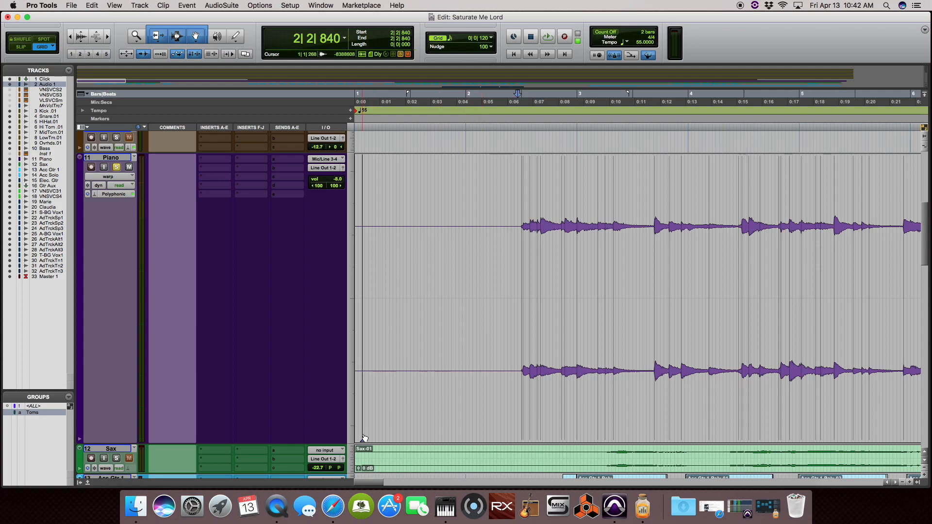
{"action": "scroll", "coordinate": [365, 438], "scroll_direction": "right", "scroll_amount": 20}
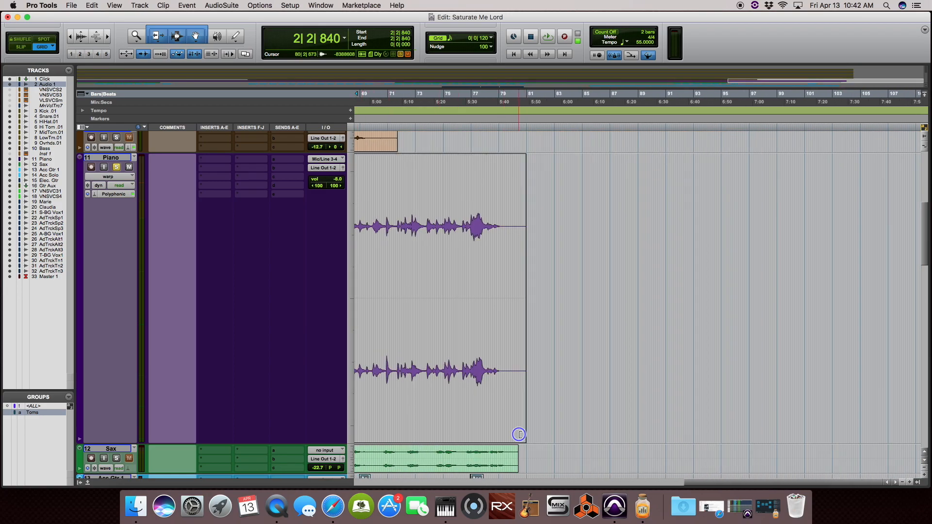
{"action": "key", "text": "super+bracketleft"}
{"action": "scroll", "coordinate": [520, 439], "scroll_direction": "left", "scroll_amount": 15}
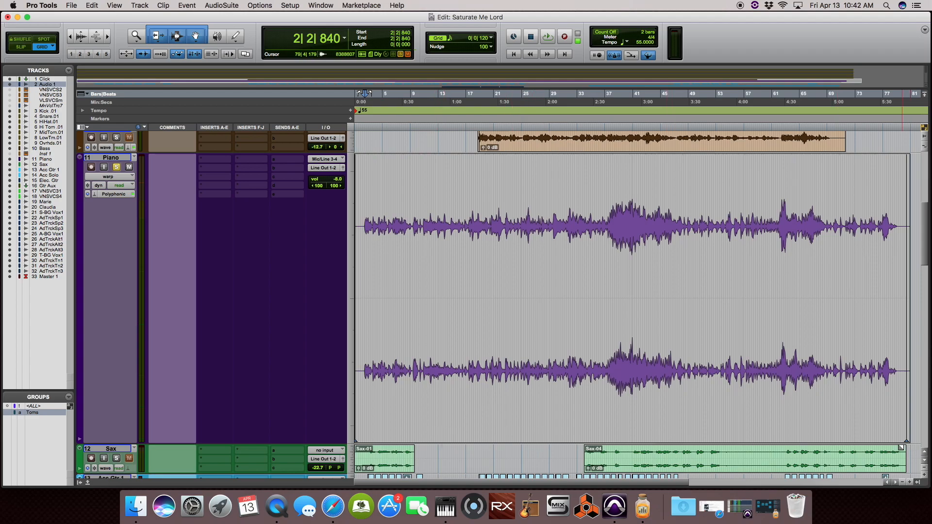
- Move the warp marker at the end of the piano clip so the clip ends at 81|2|840
{"action": "left_click", "coordinate": [906, 434]}
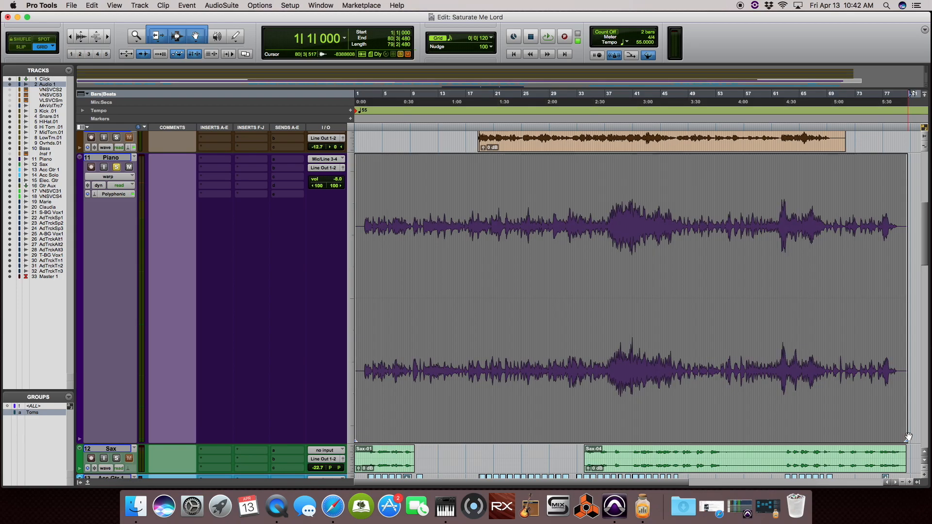
{"action": "left_click", "coordinate": [907, 432]}
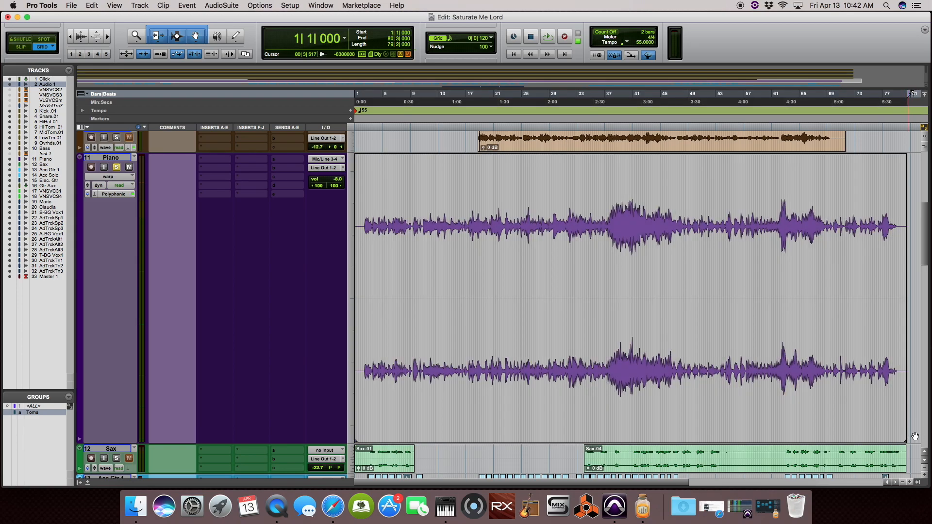
{"action": "left_click_drag", "start_coordinate": [904, 414], "coordinate": [909, 426]}
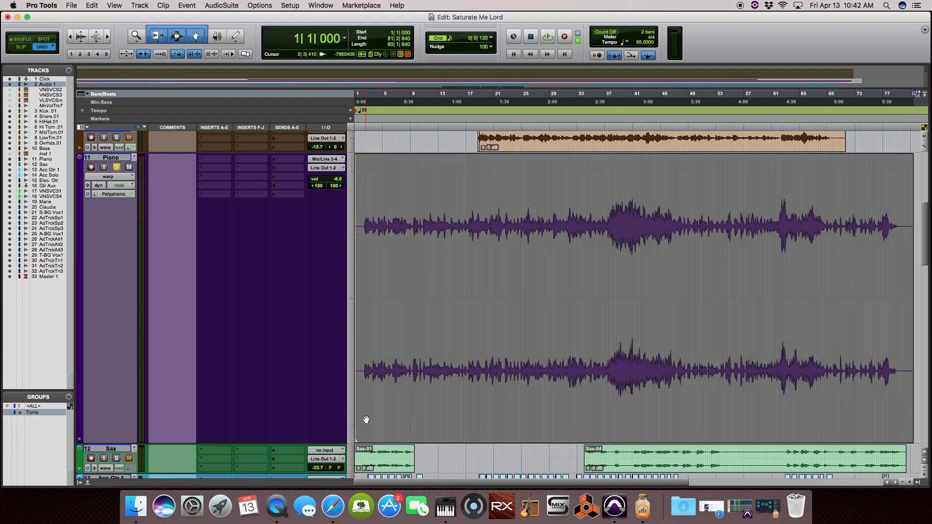
- Examine the warp marker at the start of the piano clip and the analysed transients after it
{"action": "scroll", "coordinate": [366, 420], "scroll_direction": "down", "scroll_amount": 1}
{"action": "scroll", "coordinate": [363, 415], "scroll_direction": "up", "scroll_amount": 3}
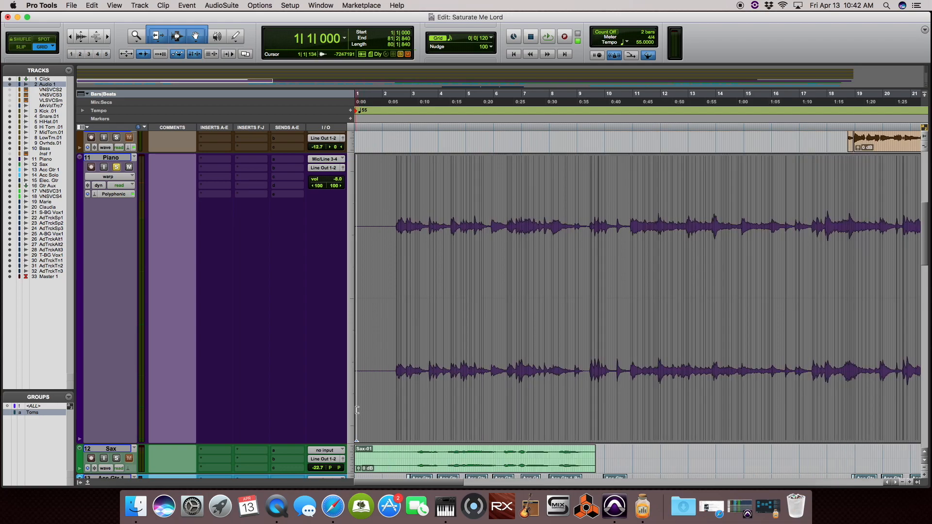
{"action": "left_click_drag", "start_coordinate": [358, 436], "coordinate": [359, 421]}
{"action": "key", "text": "super+bracketright"}
{"action": "key", "text": "super+bracketright"}
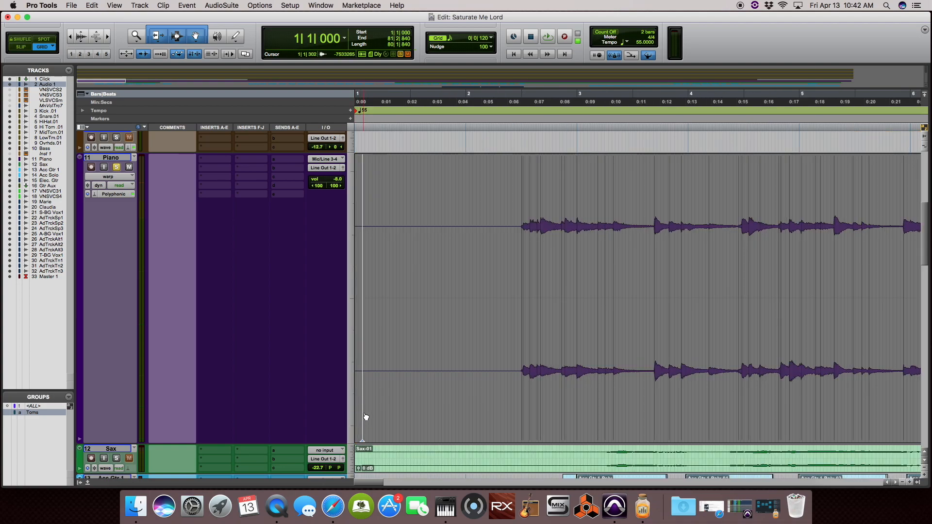
{"action": "scroll", "coordinate": [394, 425], "scroll_direction": "right", "scroll_amount": 3}
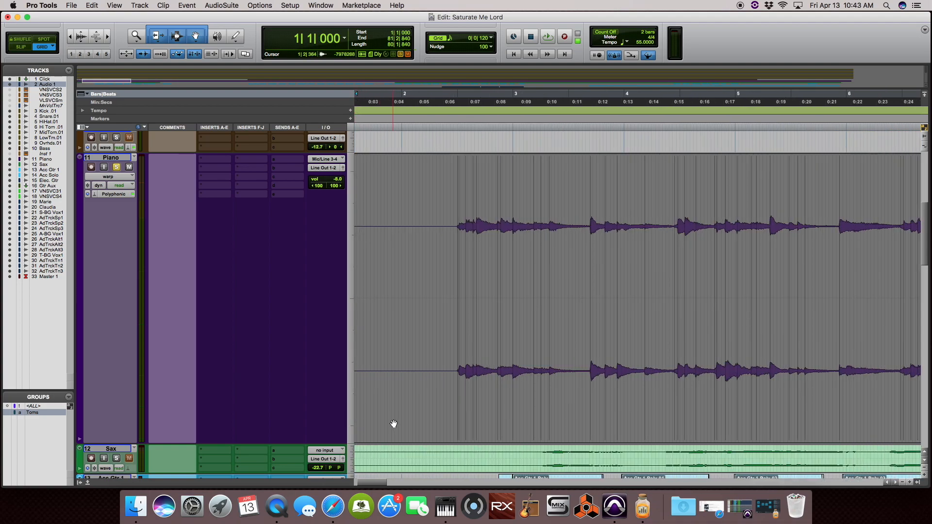
{"action": "key", "text": "super+bracketleft"}
{"action": "key", "text": "super+bracketleft"}
{"action": "key", "text": "super+bracketleft"}
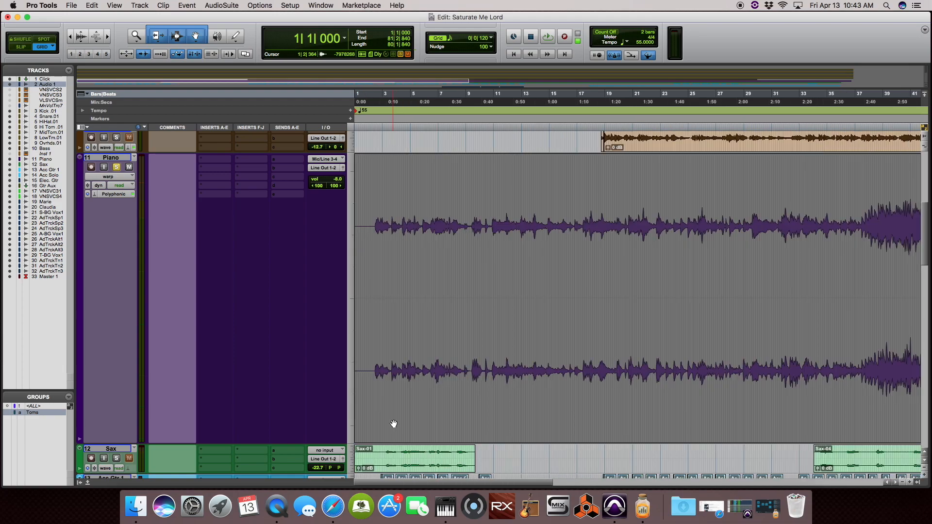
{"action": "key", "text": "super+bracketright"}
{"action": "key", "text": "super+bracketright"}
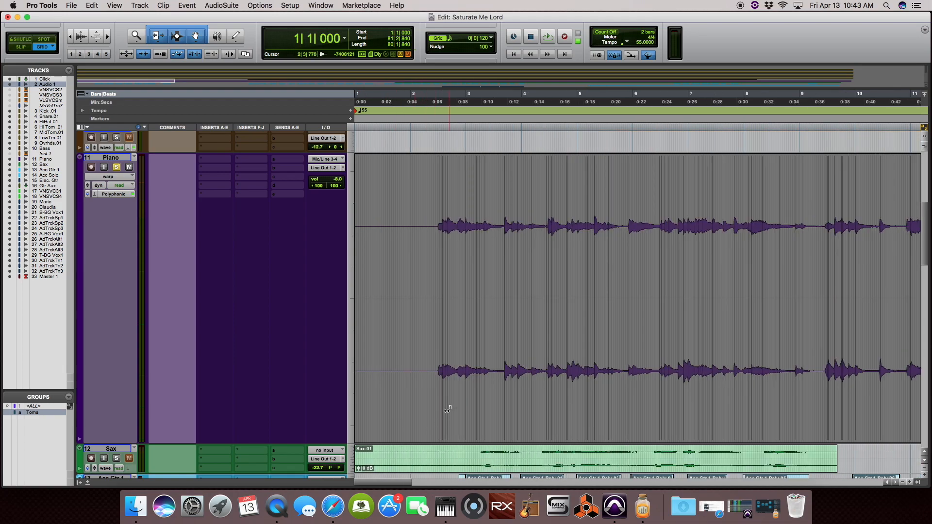
- Try warping the first piano note slightly earlier, check the effect further along the clip, and undo the warp
{"action": "scroll", "coordinate": [438, 407], "scroll_direction": "right", "scroll_amount": 5}
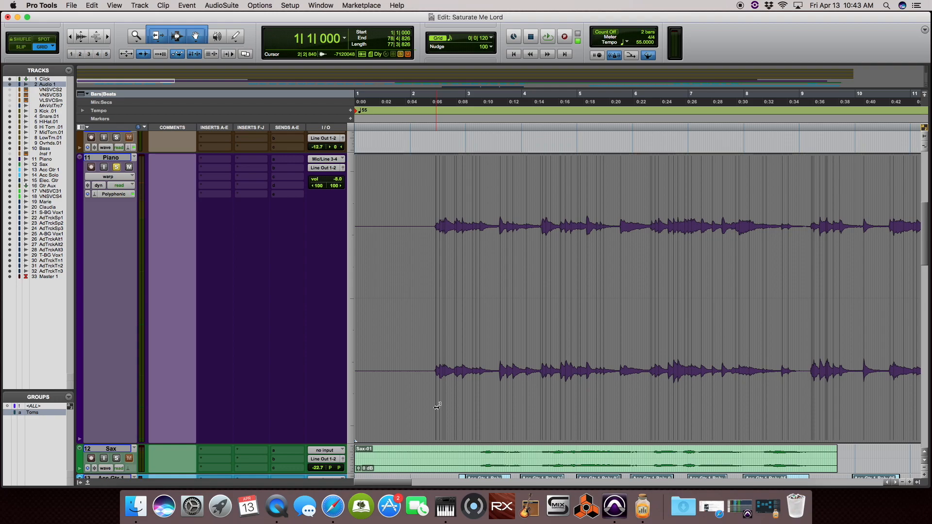
{"action": "scroll", "coordinate": [437, 407], "scroll_direction": "right", "scroll_amount": 15}
{"action": "scroll", "coordinate": [437, 407], "scroll_direction": "right", "scroll_amount": 20}
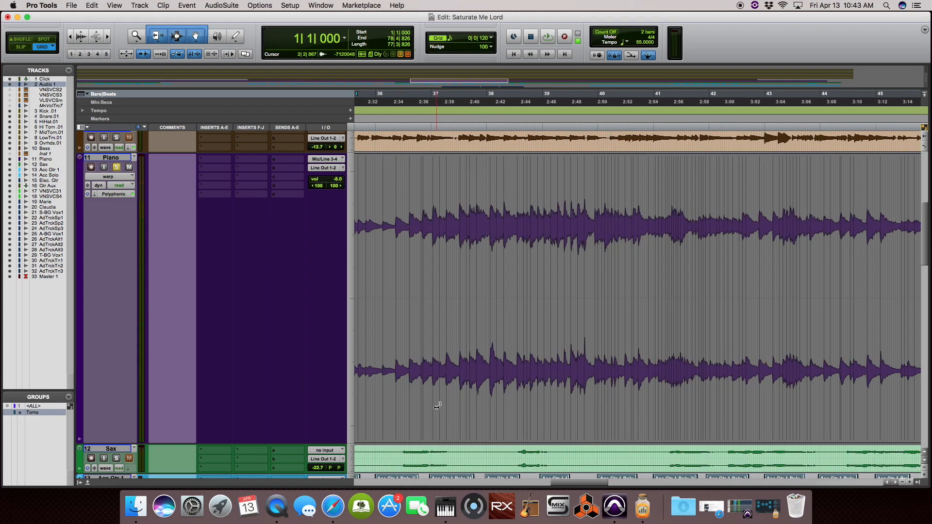
{"action": "scroll", "coordinate": [437, 407], "scroll_direction": "left", "scroll_amount": 20}
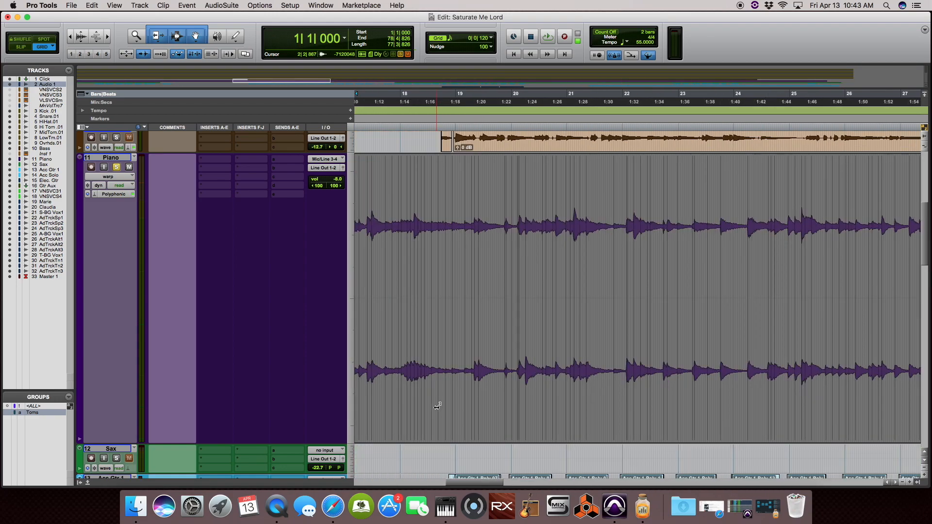
{"action": "key", "text": "super+z"}
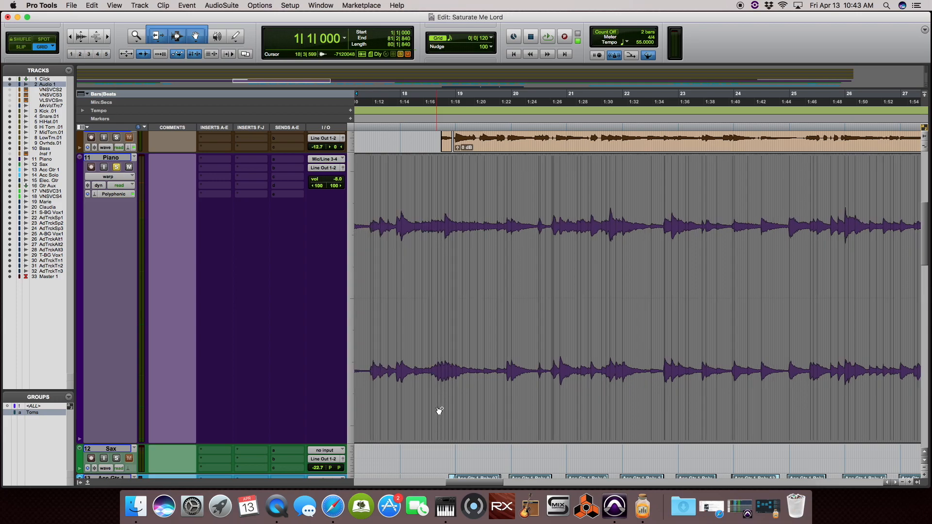
- Return the Piano track to waveform view and separate the clip at 3|3|720
{"action": "scroll", "coordinate": [437, 406], "scroll_direction": "left", "scroll_amount": 15}
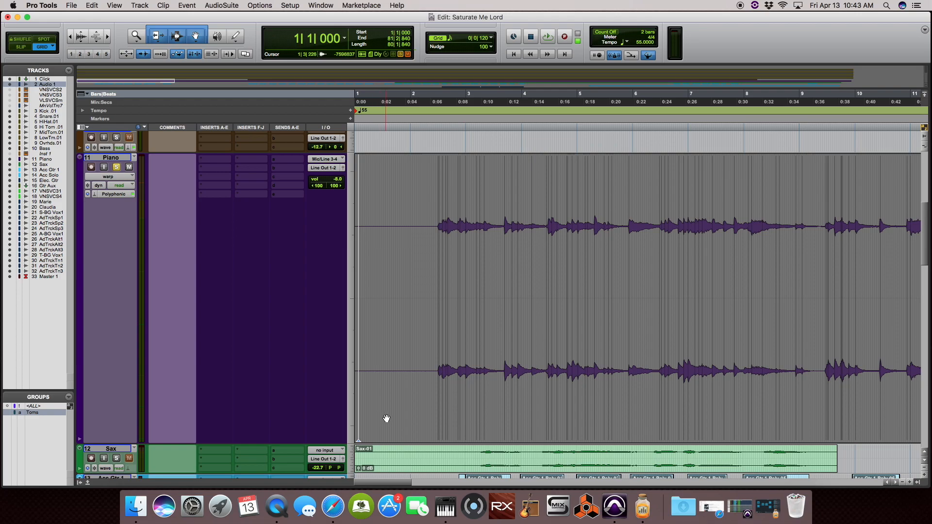
{"action": "scroll", "coordinate": [387, 418], "scroll_direction": "right", "scroll_amount": 20}
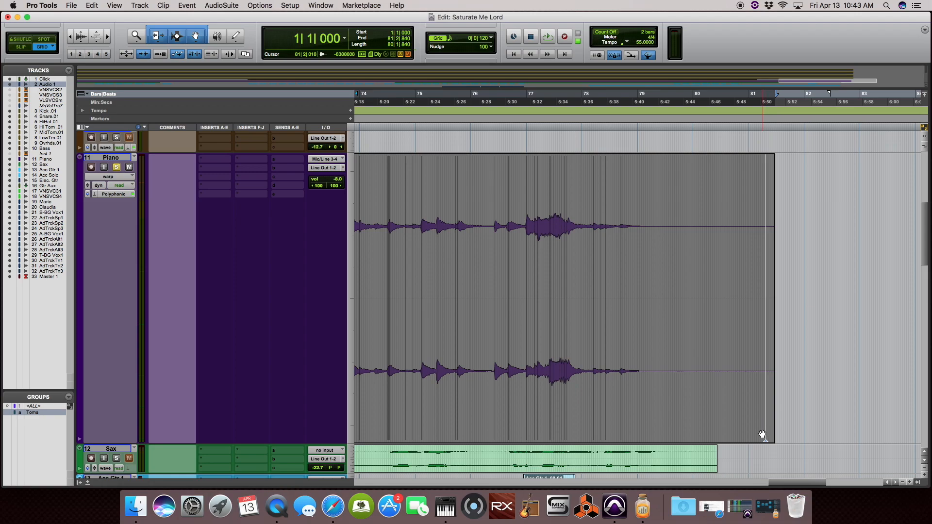
{"action": "scroll", "coordinate": [763, 435], "scroll_direction": "left", "scroll_amount": 20}
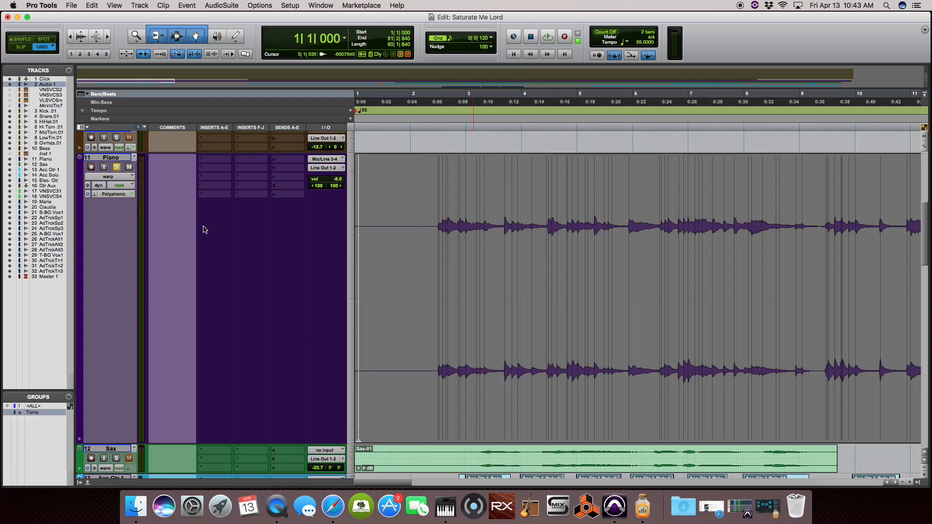
{"action": "left_click", "coordinate": [112, 176]}
{"action": "left_click", "coordinate": [108, 169]}
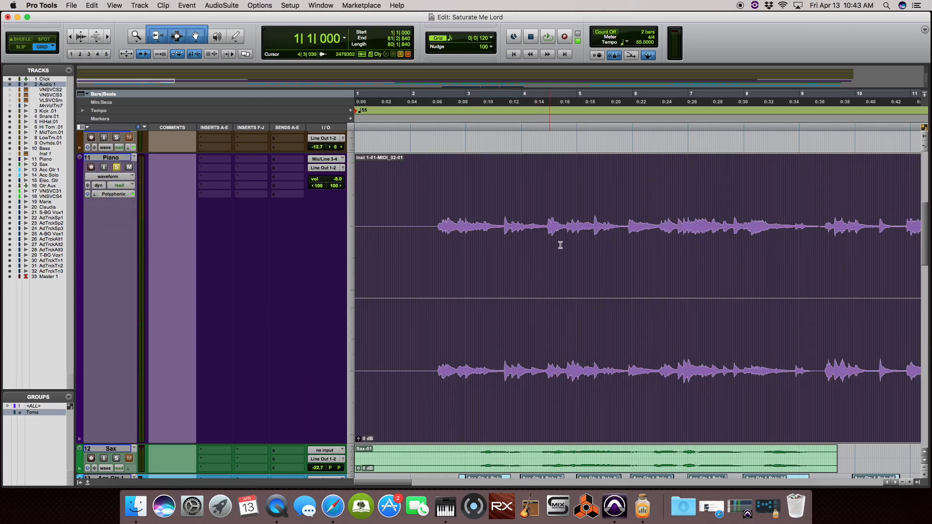
{"action": "left_click", "coordinate": [532, 187]}
{"action": "left_click", "coordinate": [505, 191]}
{"action": "key", "text": "super+e"}
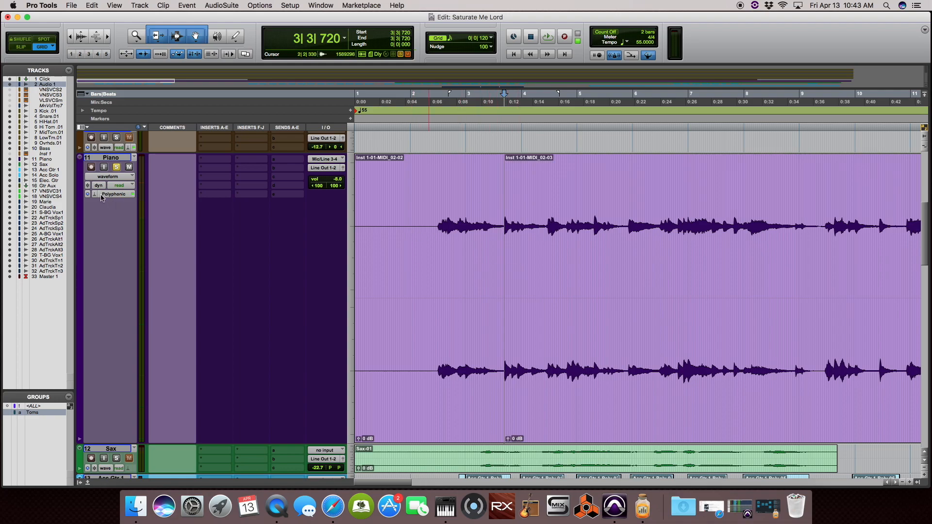
- Switch the Piano track to warp view and place warp markers just before and just after the clip split at 3|3|720
{"action": "left_click", "coordinate": [108, 176]}
{"action": "left_click", "coordinate": [108, 170]}
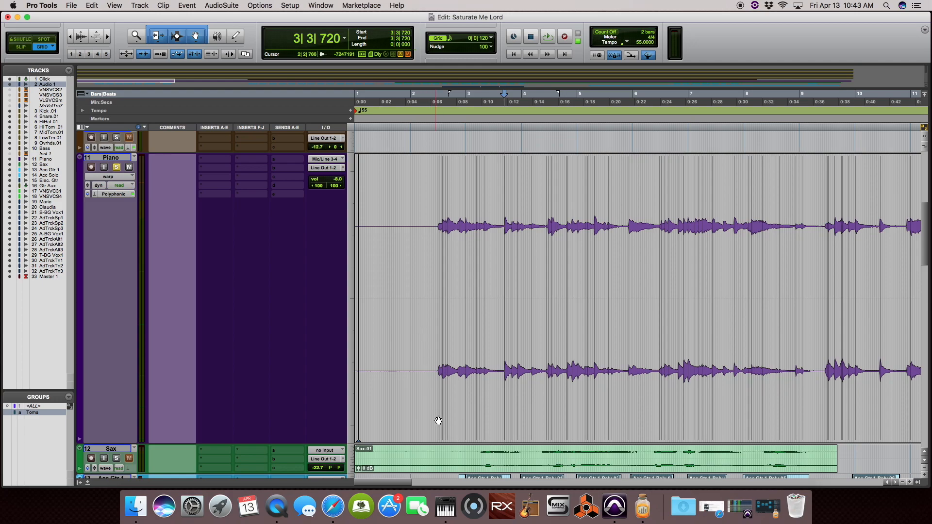
{"action": "double_click", "coordinate": [497, 436]}
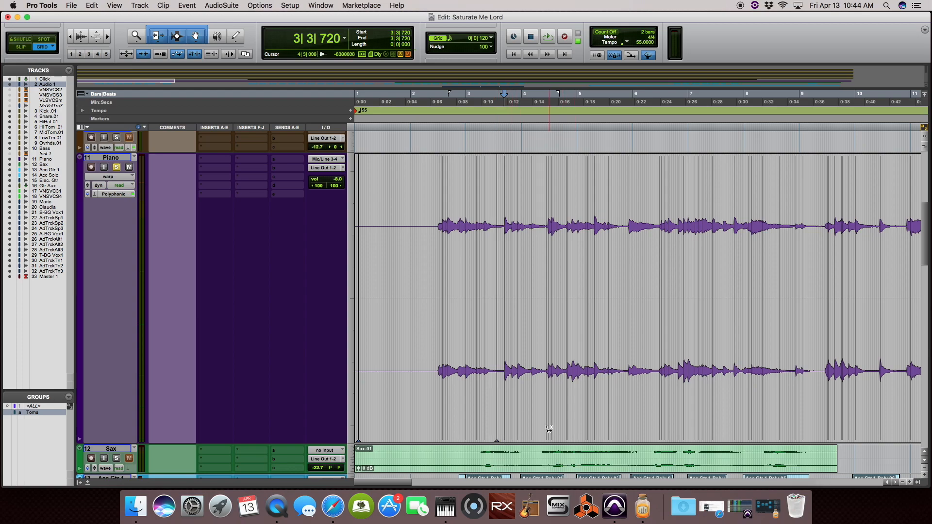
{"action": "key", "text": "super+bracketright"}
{"action": "key", "text": "super+bracketright"}
{"action": "key", "text": "super+bracketright"}
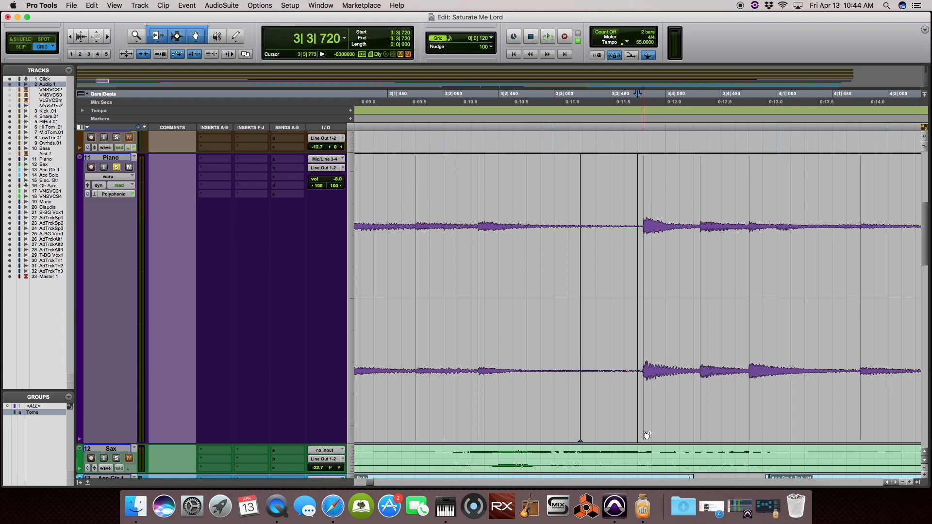
{"action": "key", "text": "super+a"}
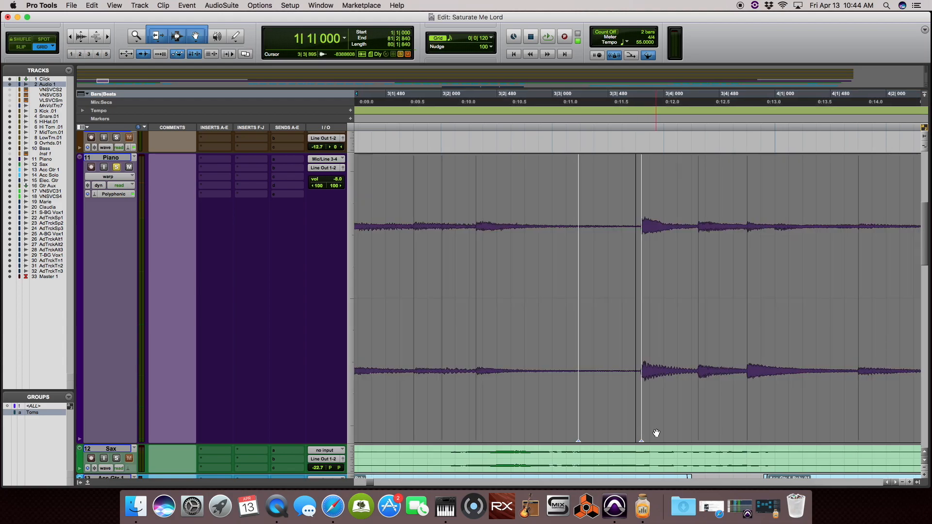
{"action": "scroll", "coordinate": [655, 434], "scroll_direction": "right", "scroll_amount": 3}
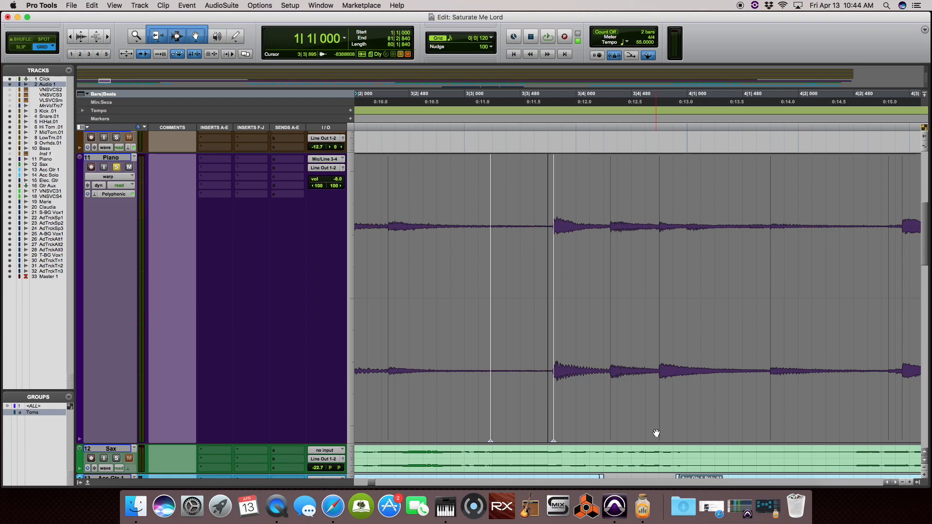
- Remove the two warp markers around the clip split and return the Piano track to waveform view
{"action": "key", "text": "super+alt+z"}
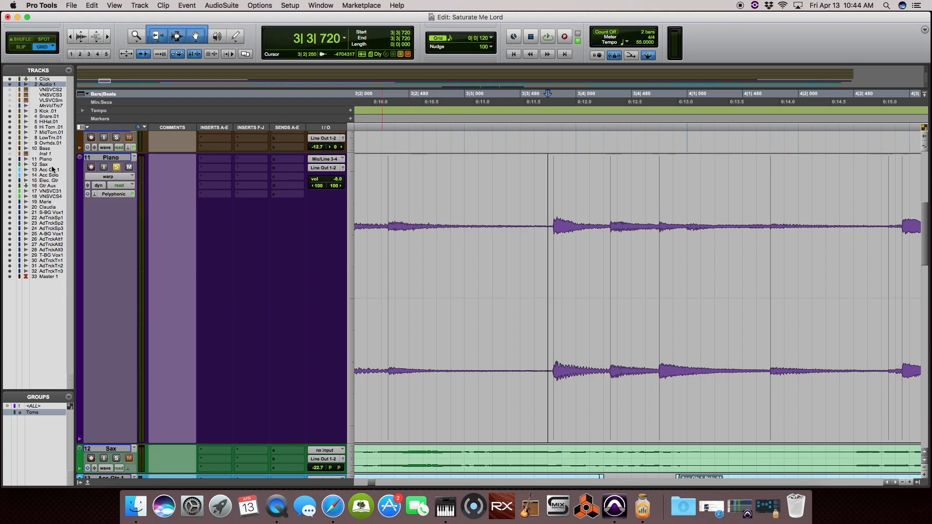
{"action": "left_click", "coordinate": [118, 178]}
{"action": "left_click", "coordinate": [118, 185]}
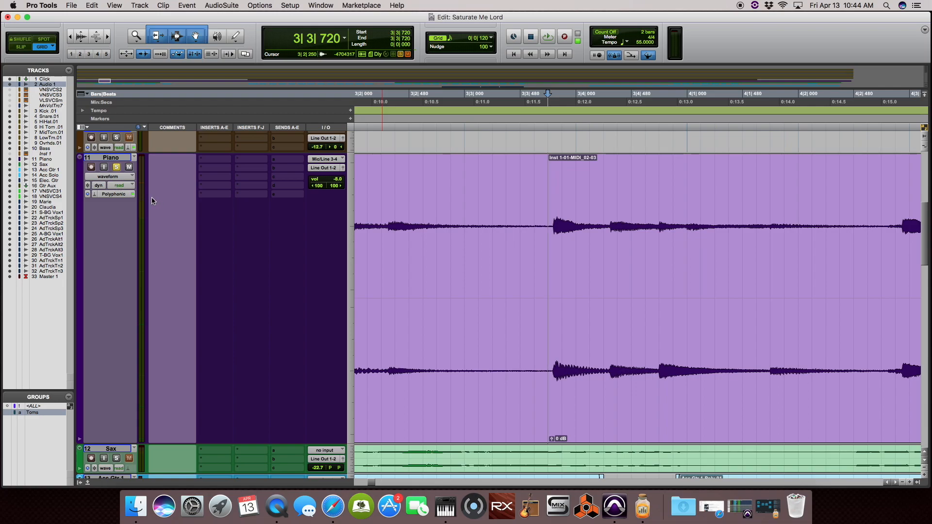
- Undo the separation of the Piano clip at 3|3|720
{"action": "key", "text": "super+bracketleft"}
{"action": "key", "text": "super+bracketleft"}
{"action": "key", "text": "super+bracketleft"}
{"action": "key", "text": "super+bracketleft"}
{"action": "key", "text": "super+bracketleft"}
{"action": "left_click", "coordinate": [415, 238]}
{"action": "key", "text": "super+z"}
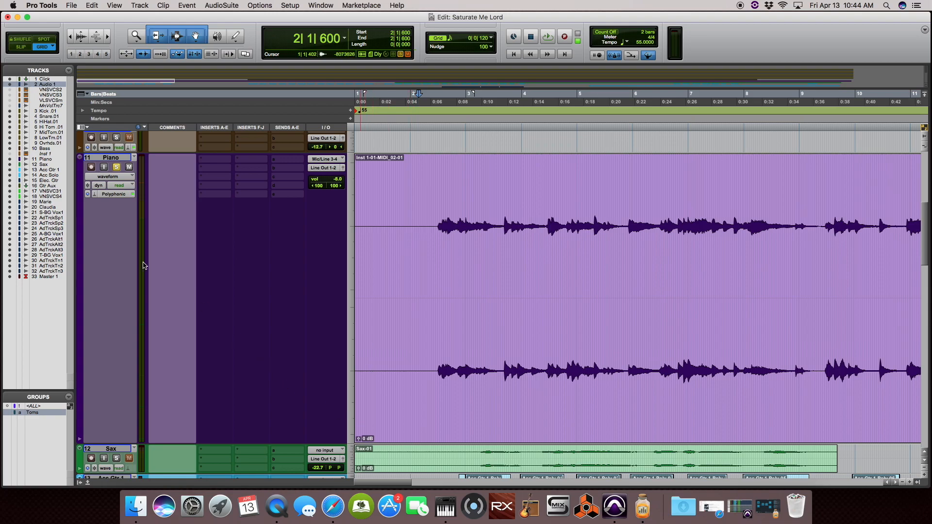
- Switch the Piano track to warp view and warp the first piano note slightly earlier onto 2|3|000
{"action": "left_click", "coordinate": [103, 177]}
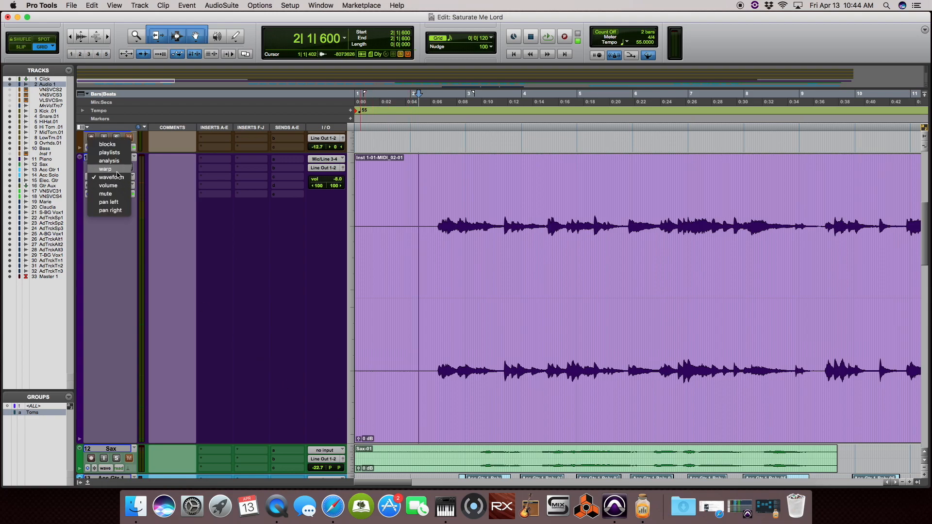
{"action": "left_click", "coordinate": [105, 169]}
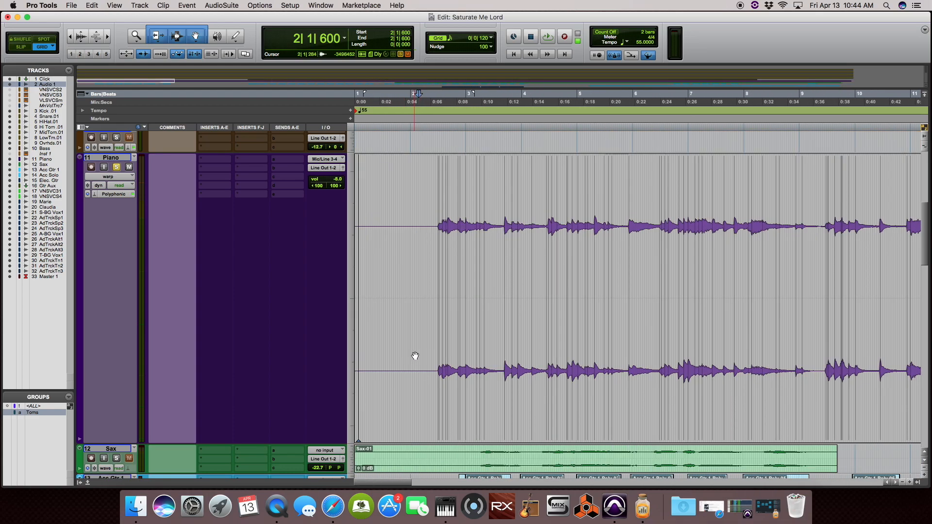
{"action": "key", "text": "super+bracketright"}
{"action": "key", "text": "super+bracketright"}
{"action": "key", "text": "super+bracketright"}
{"action": "scroll", "coordinate": [415, 356], "scroll_direction": "right", "scroll_amount": 10}
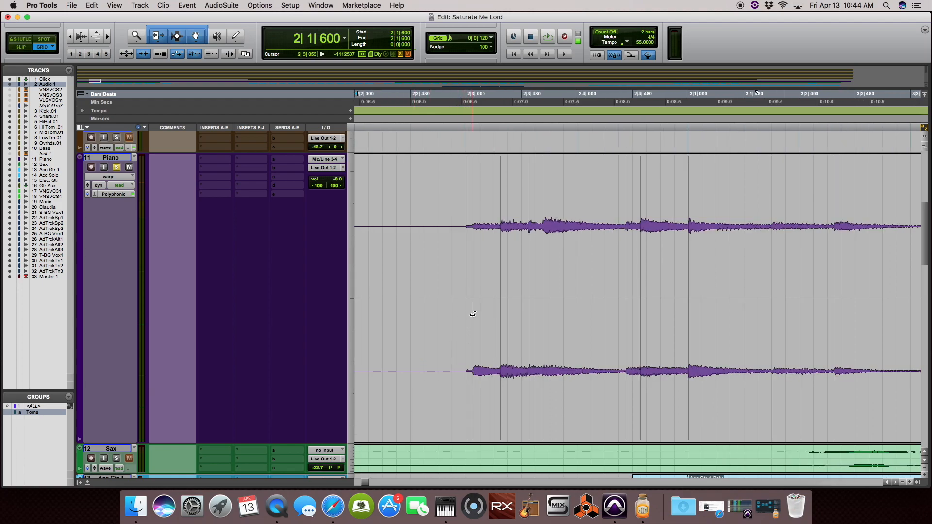
{"action": "left_click_drag", "start_coordinate": [473, 314], "coordinate": [471, 316]}
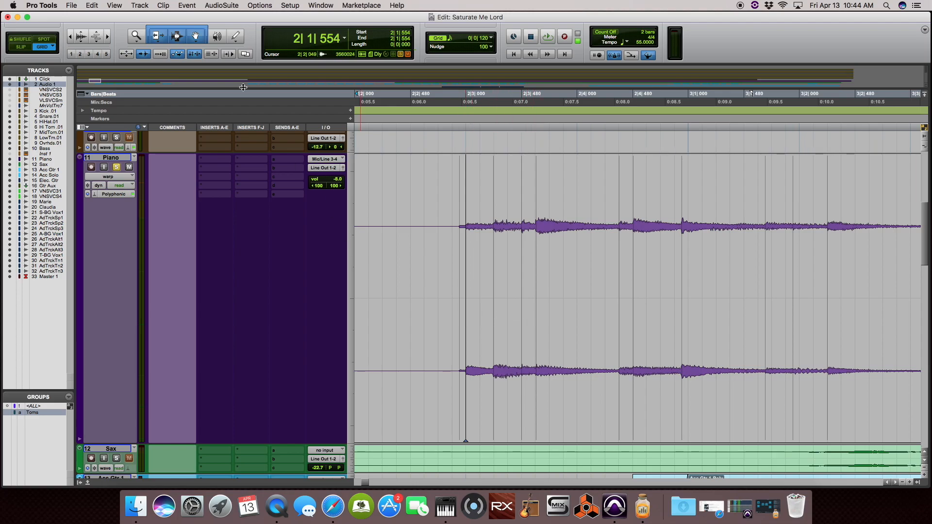
- Look up the Quantize command among the event operations without applying it
{"action": "left_click", "coordinate": [188, 6]}
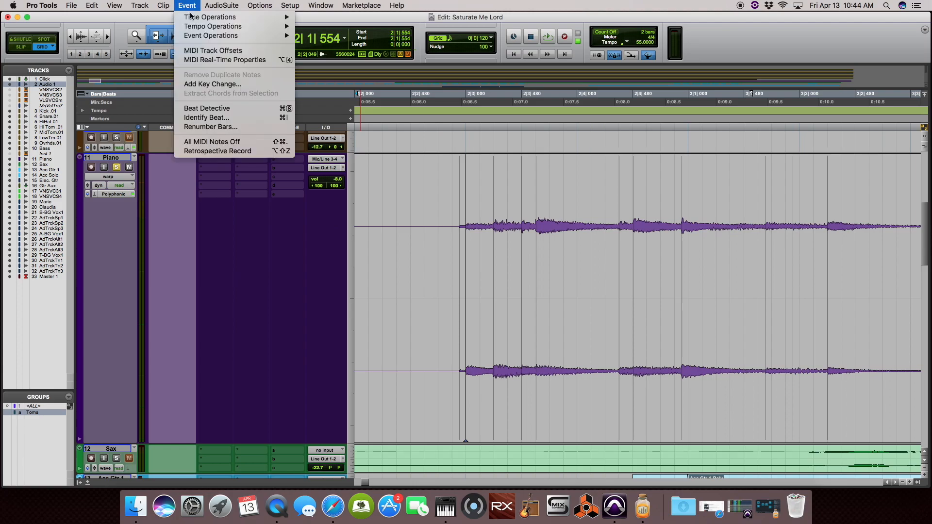
{"action": "mouse_move", "coordinate": [202, 38]}
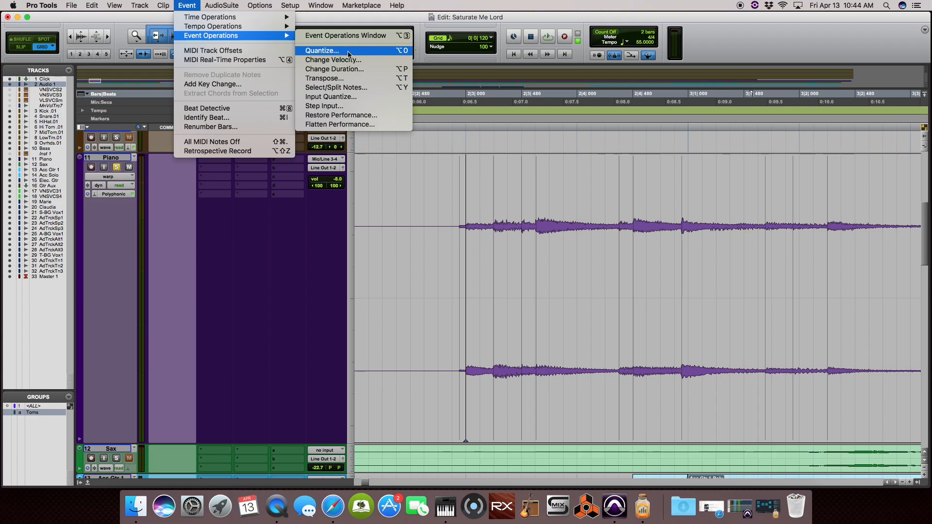
{"action": "left_click", "coordinate": [446, 188]}
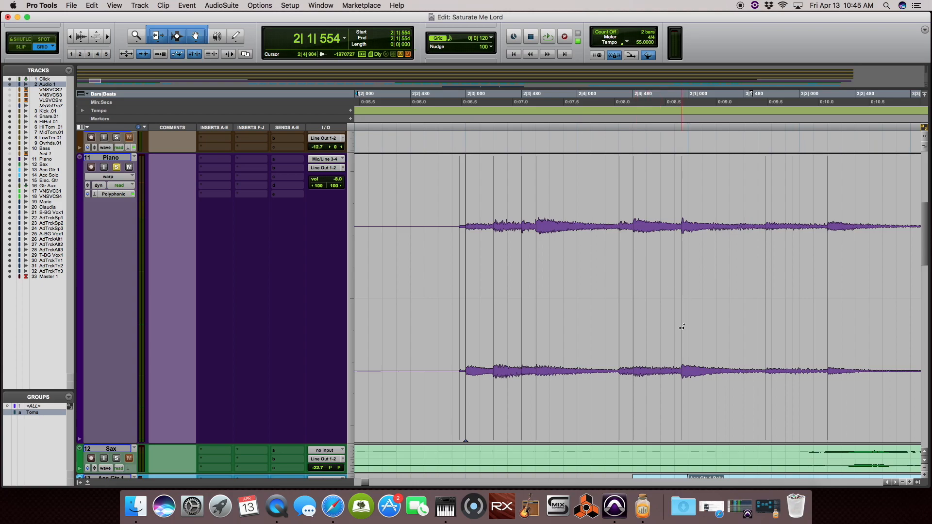
- Warp the piano notes near 3|1|000, 3|2|000 and 3|3|720 onto those grid positions
{"action": "scroll", "coordinate": [682, 327], "scroll_direction": "right", "scroll_amount": 5}
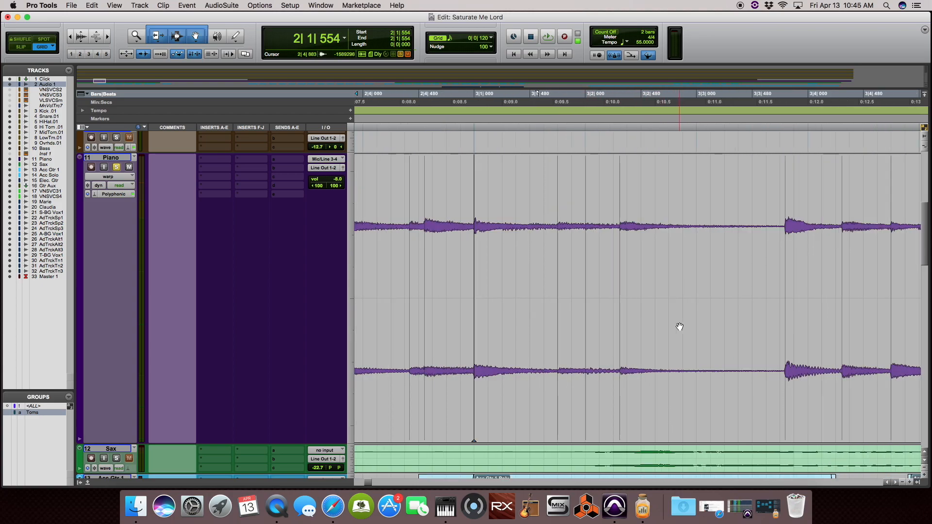
{"action": "left_click", "coordinate": [584, 319]}
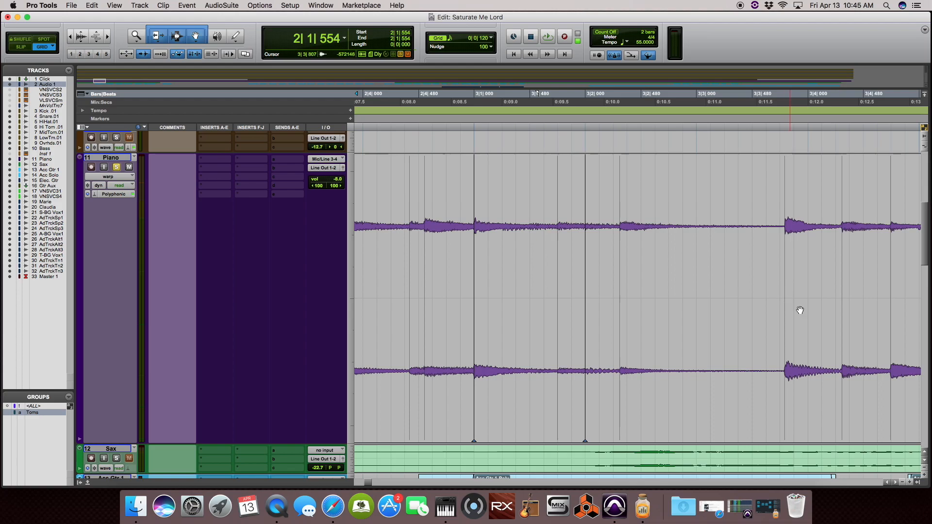
{"action": "scroll", "coordinate": [794, 308], "scroll_direction": "right", "scroll_amount": 5}
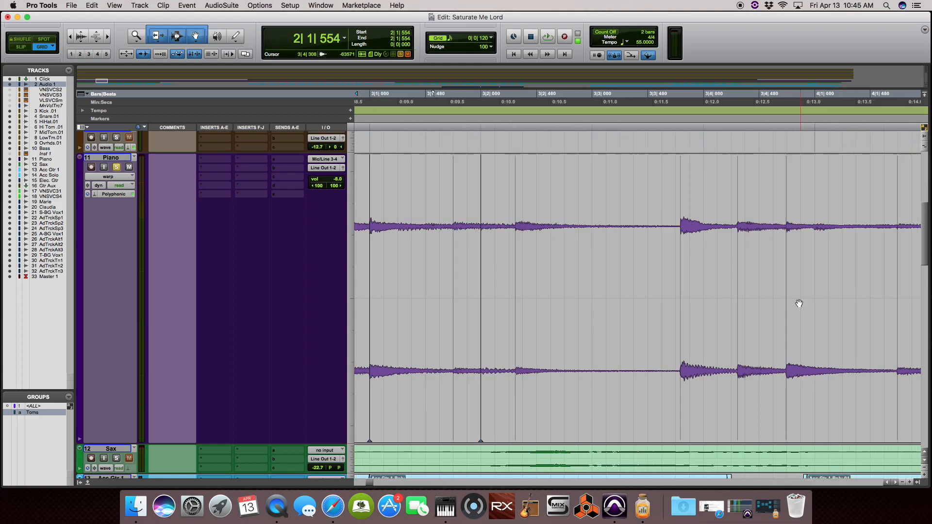
{"action": "left_click", "coordinate": [605, 299]}
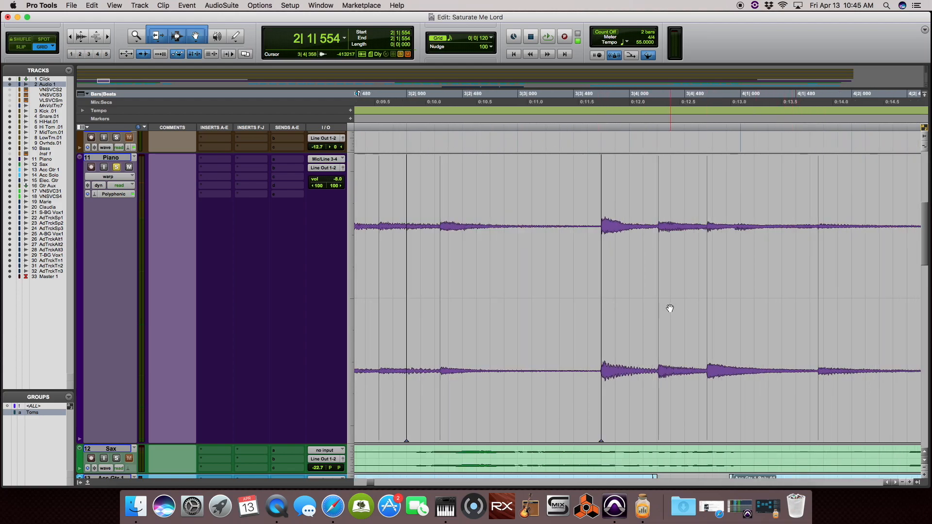
- Place a warp marker on the piano note at 5|1|000, aligned to the start of the bar
{"action": "scroll", "coordinate": [670, 309], "scroll_direction": "right", "scroll_amount": 2}
{"action": "scroll", "coordinate": [670, 308], "scroll_direction": "right", "scroll_amount": 4}
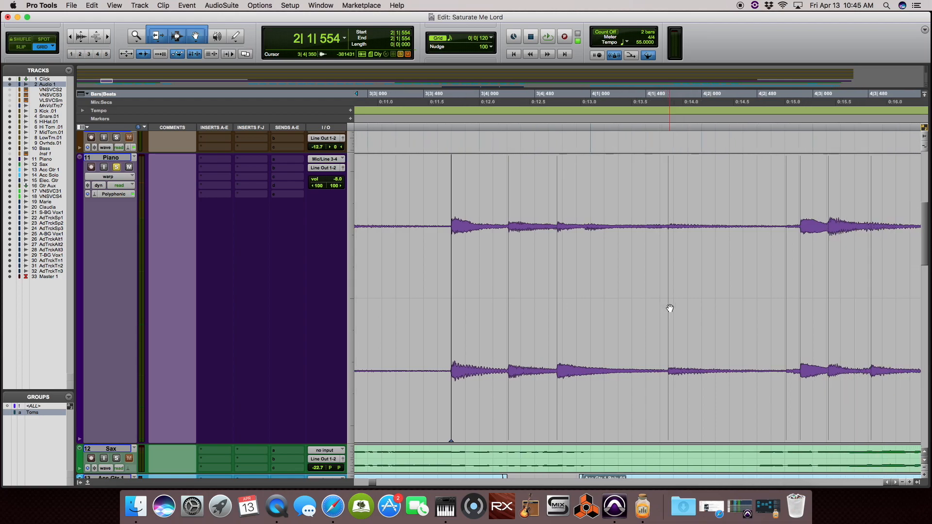
{"action": "scroll", "coordinate": [669, 308], "scroll_direction": "right", "scroll_amount": 2}
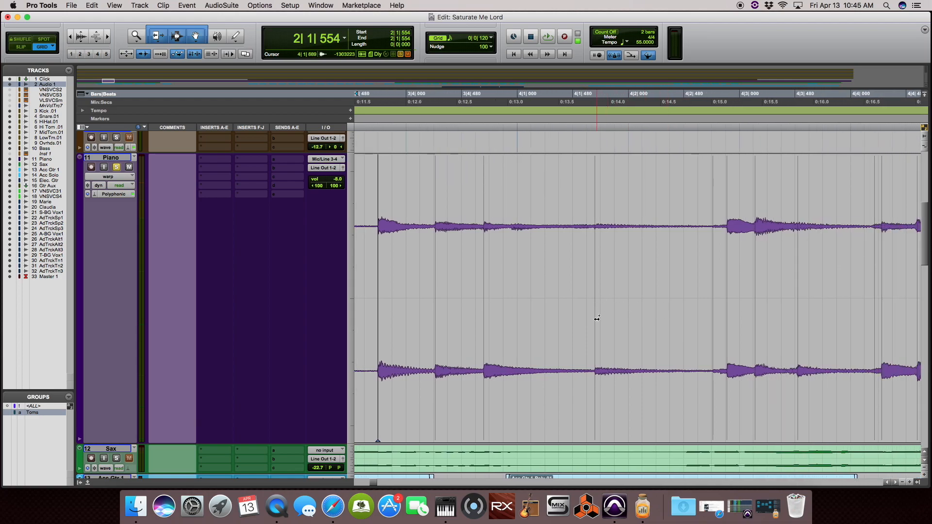
{"action": "scroll", "coordinate": [645, 329], "scroll_direction": "right", "scroll_amount": 4}
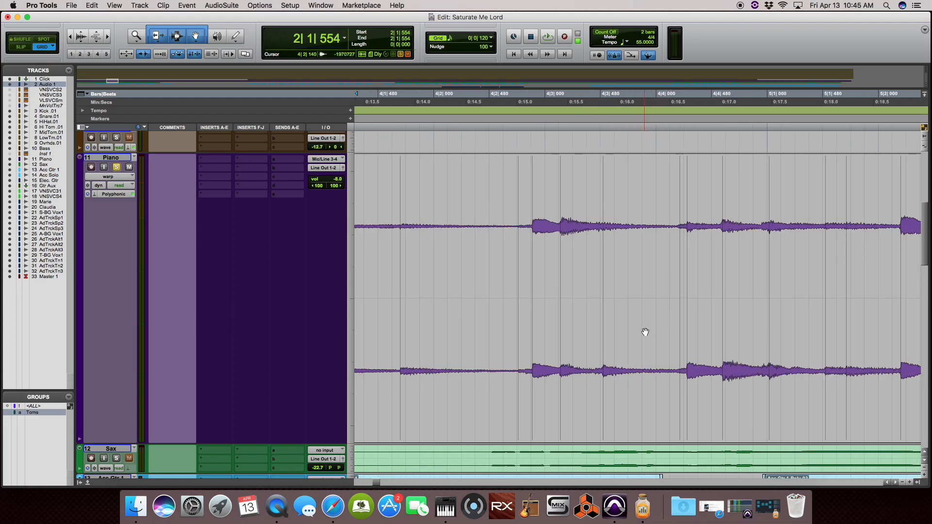
{"action": "left_click", "coordinate": [683, 302]}
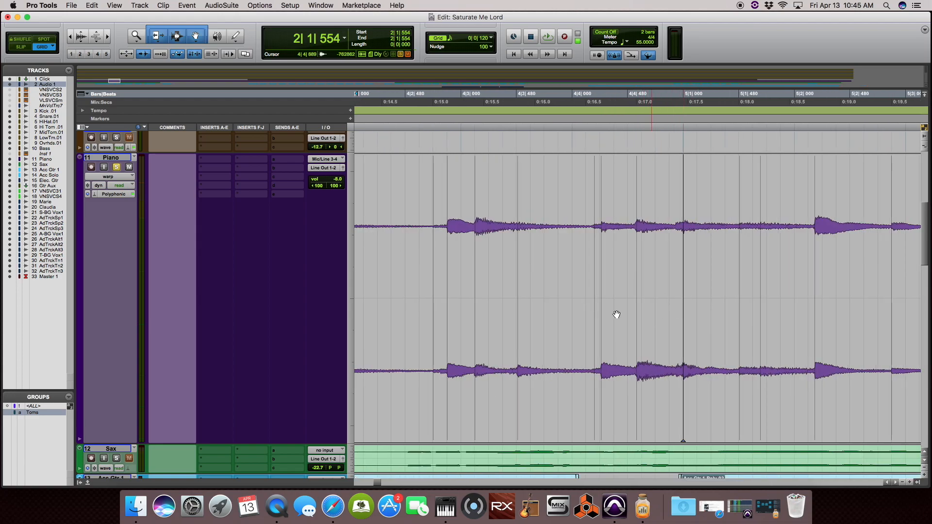
- Place a warp marker on the piano note at 6|3|000 and warp the note before bar 7 onto 7|1|000
{"action": "scroll", "coordinate": [558, 306], "scroll_direction": "right", "scroll_amount": 1}
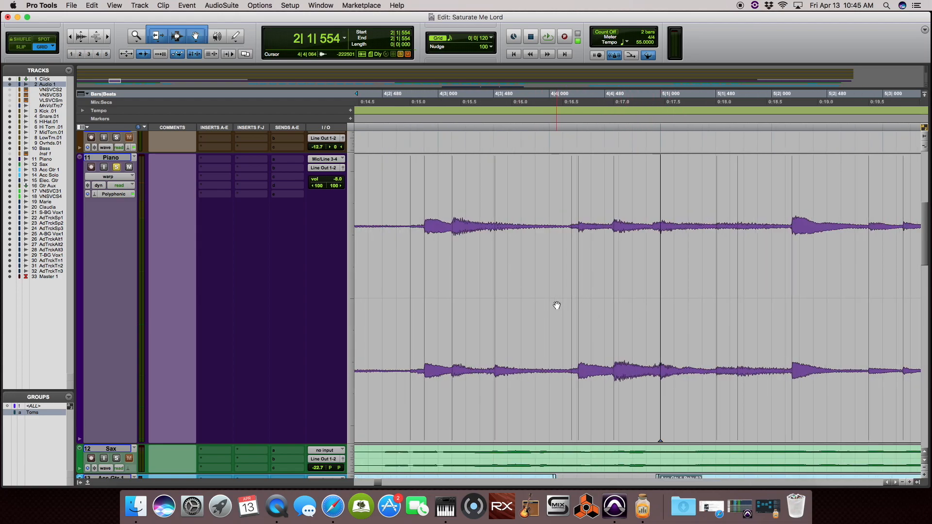
{"action": "scroll", "coordinate": [557, 306], "scroll_direction": "right", "scroll_amount": 3}
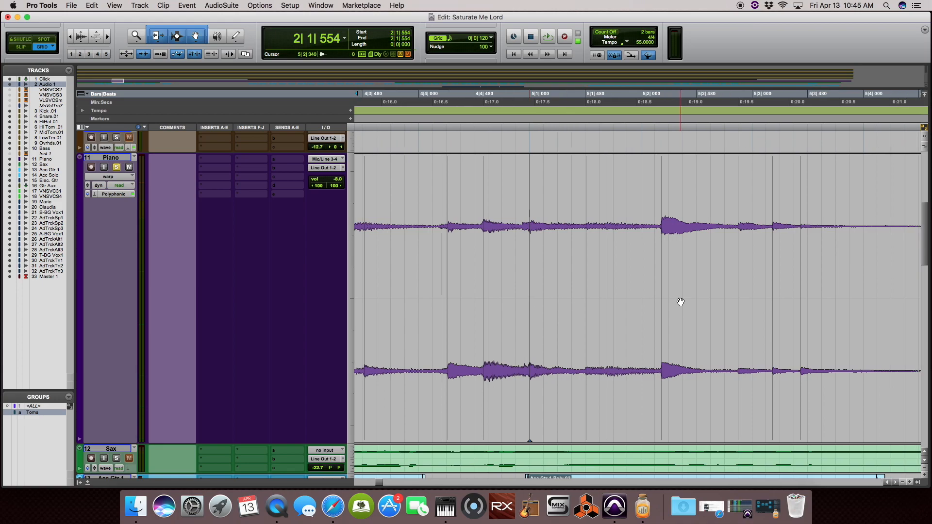
{"action": "scroll", "coordinate": [646, 293], "scroll_direction": "right", "scroll_amount": 15}
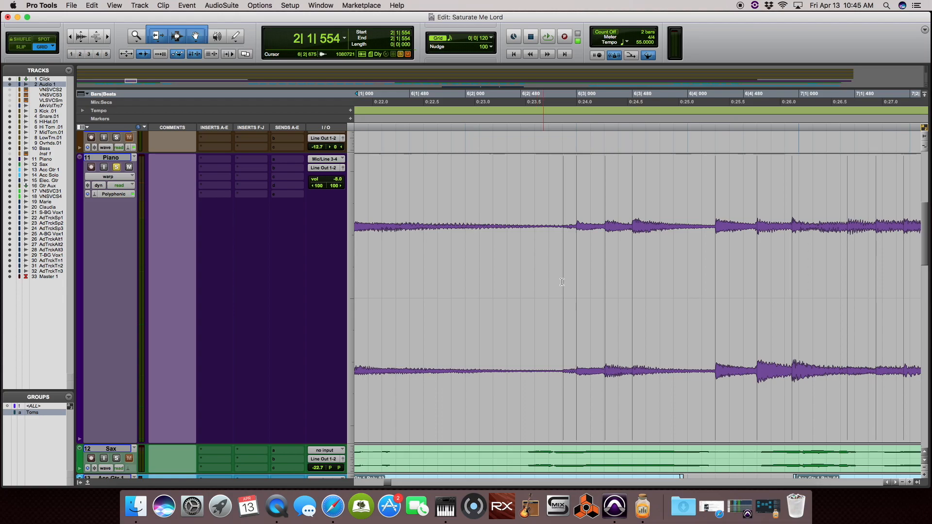
{"action": "left_click", "coordinate": [575, 306]}
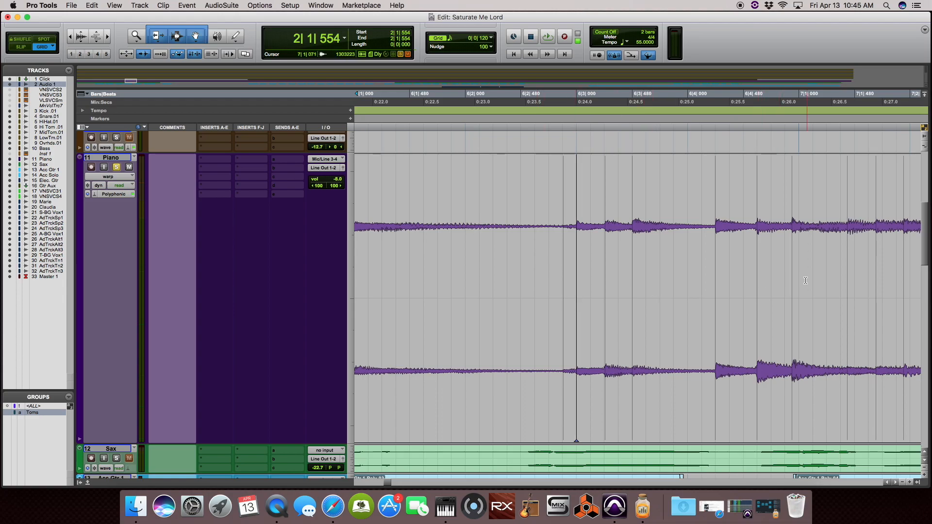
{"action": "left_click_drag", "start_coordinate": [792, 301], "coordinate": [795, 302]}
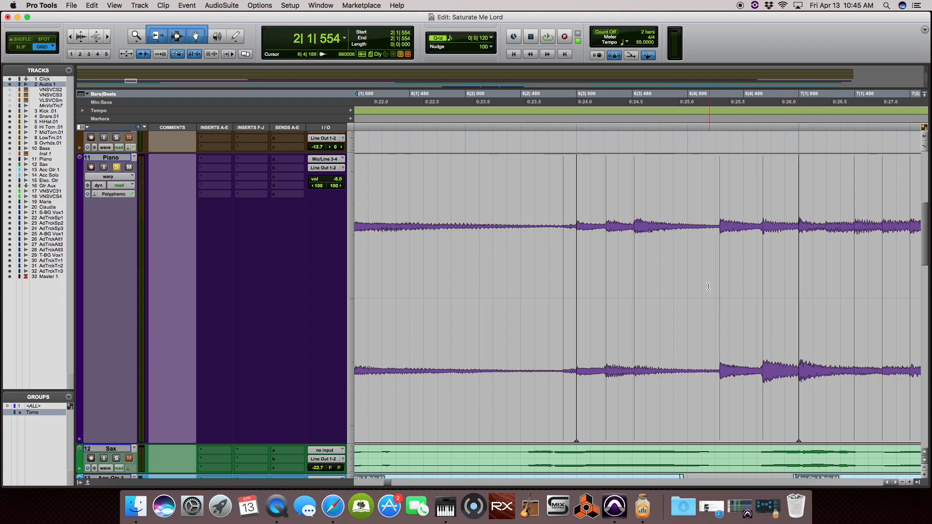
- Select the timeline from 2|2|720 to 7|1|240 and play back the corrected piano passage in solo
{"action": "key", "text": "r"}
{"action": "key", "text": "r"}
{"action": "key", "text": "r"}
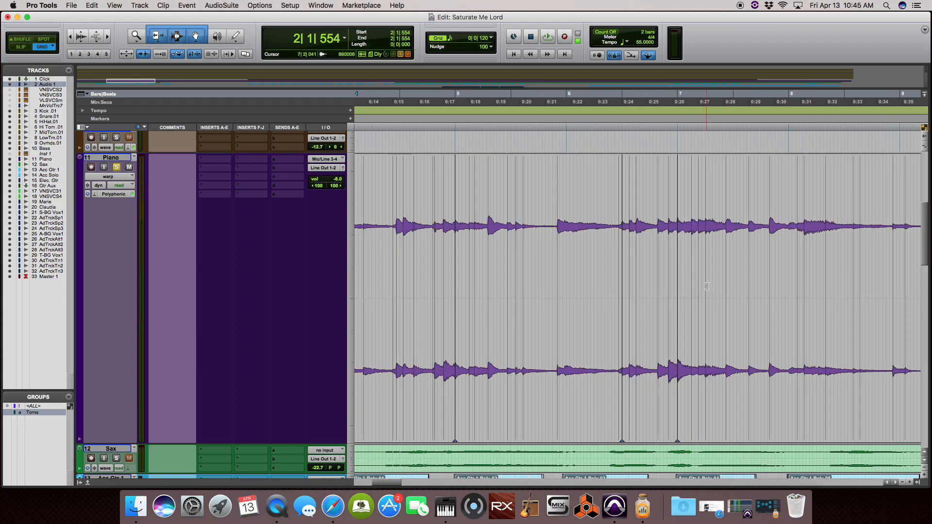
{"action": "left_click_drag", "start_coordinate": [662, 146], "coordinate": [405, 186]}
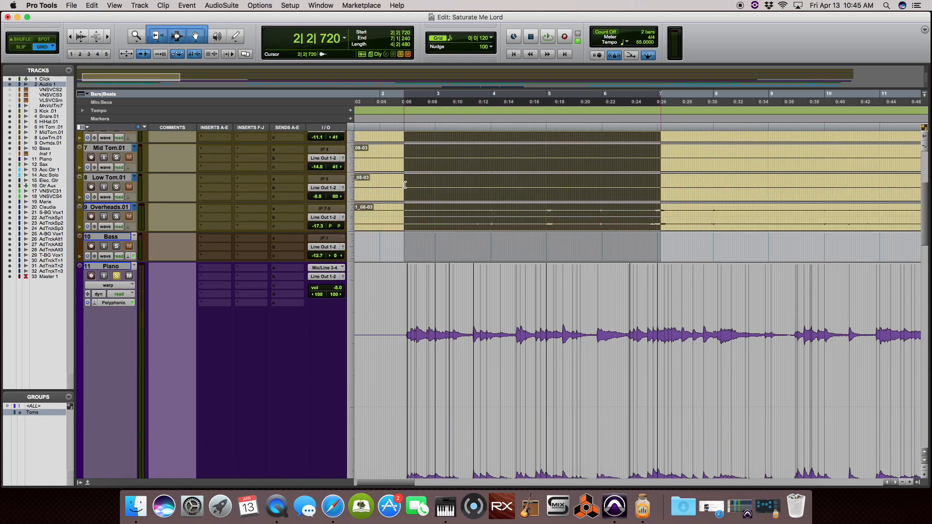
{"action": "key", "text": "space"}
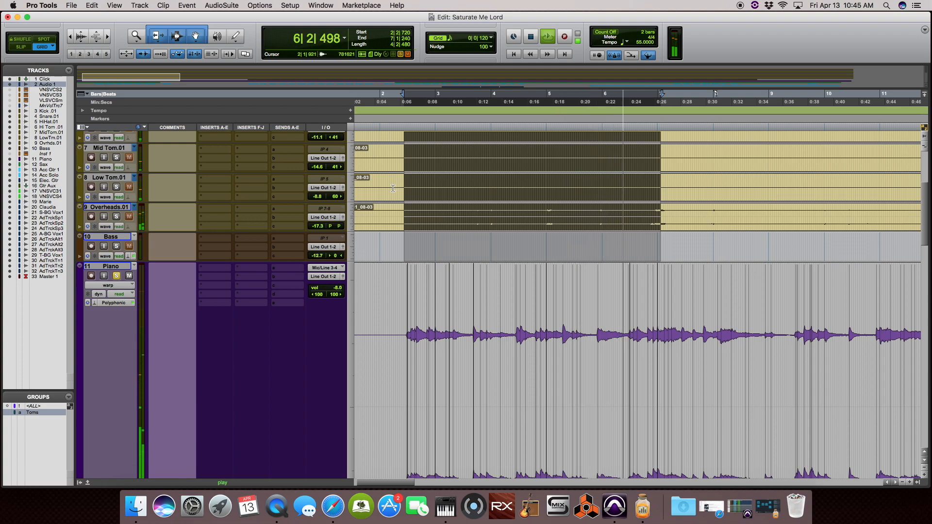
{"action": "key", "text": "space"}
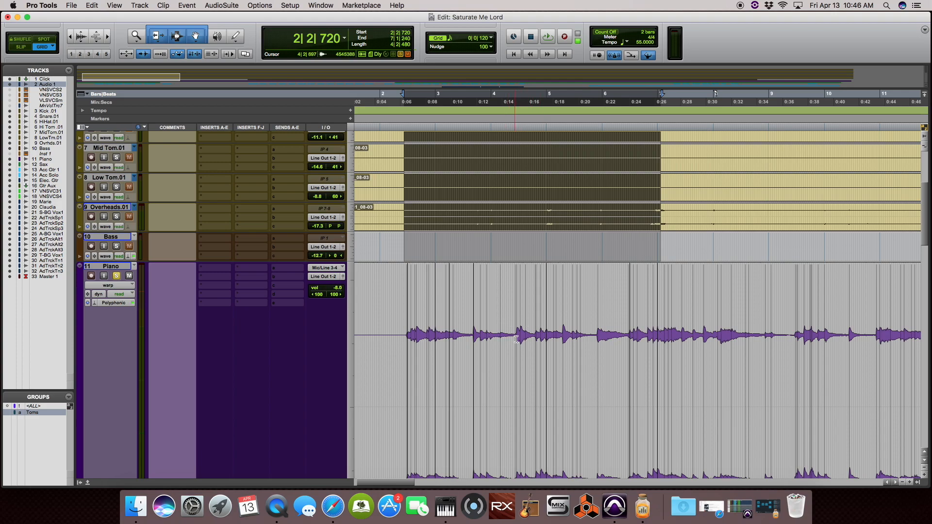
- Unsolo the Piano track and play back the selected passage together with the other tracks
{"action": "left_click", "coordinate": [910, 482]}
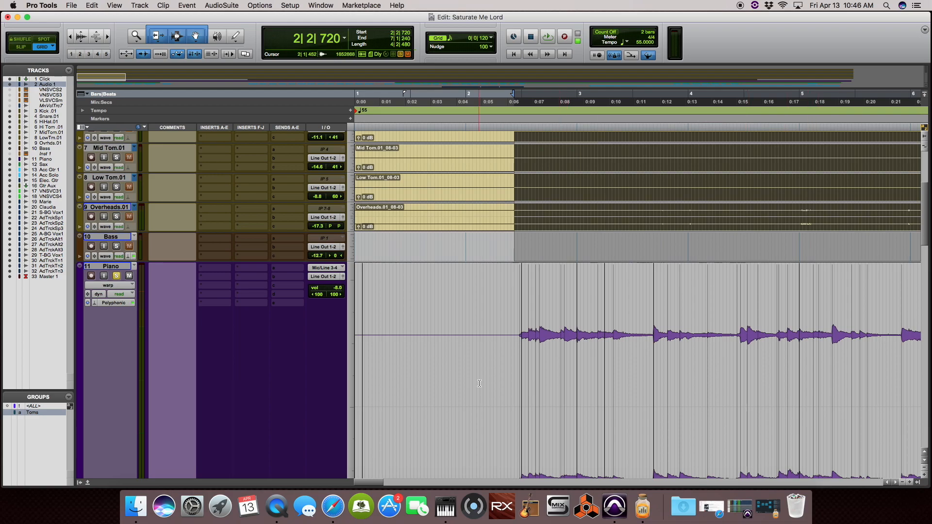
{"action": "left_click", "coordinate": [120, 277]}
{"action": "key", "text": "super+alt+bracketleft"}
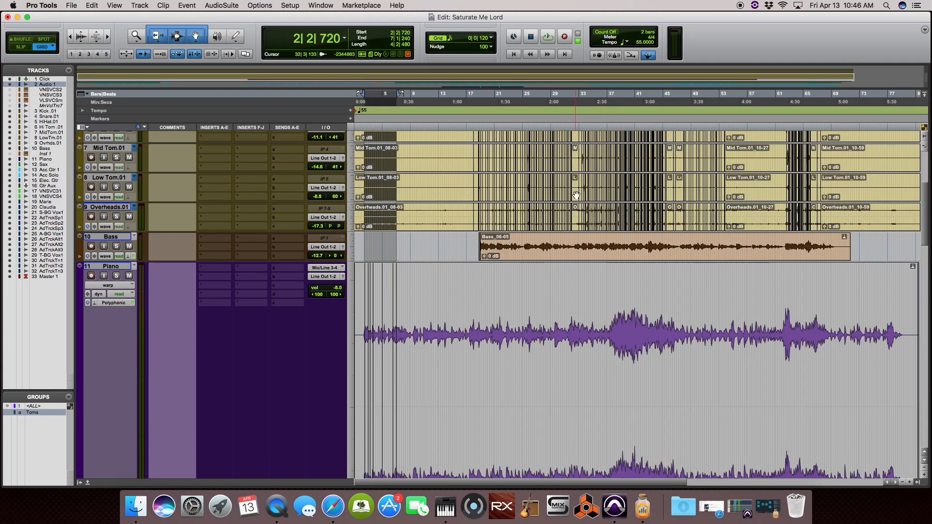
{"action": "key", "text": "space"}
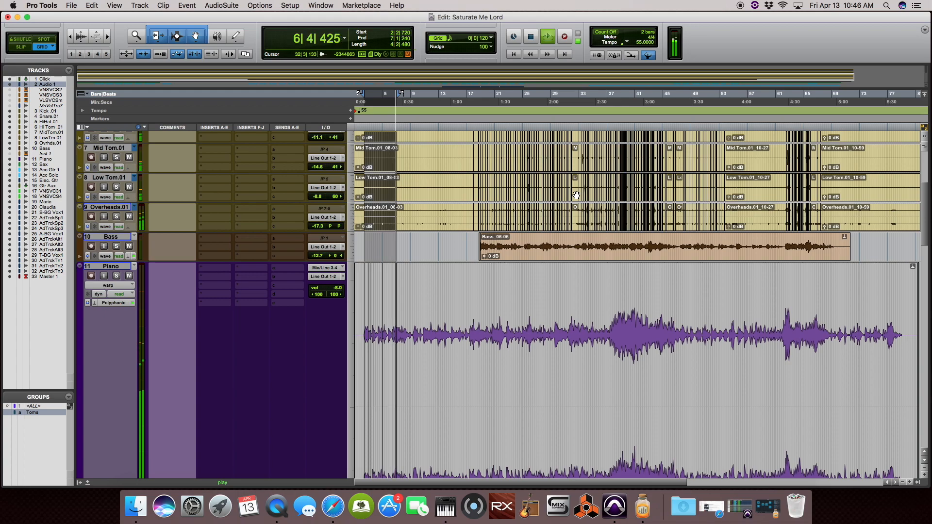
{"action": "key", "text": "space"}
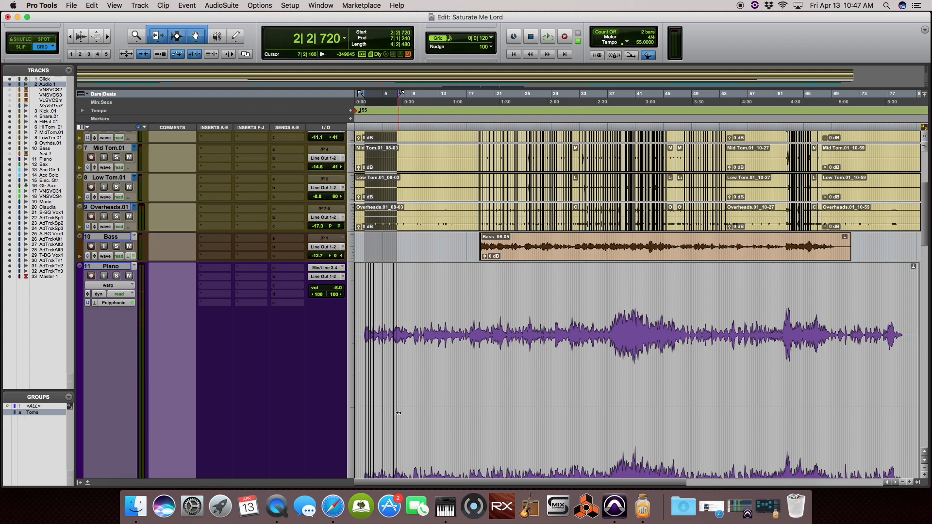
{"action": "scroll", "coordinate": [917, 265], "scroll_direction": "down", "scroll_amount": 5}
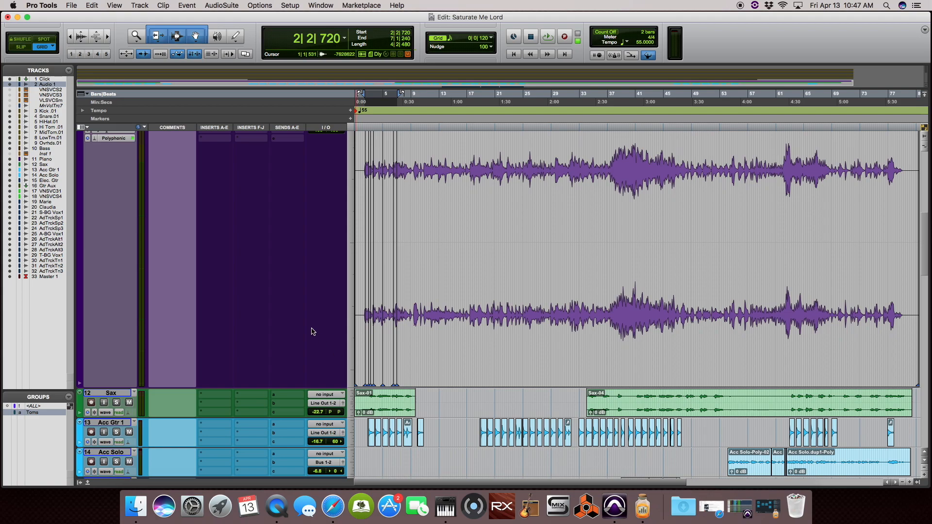
{"action": "scroll", "coordinate": [313, 332], "scroll_direction": "up", "scroll_amount": 2}
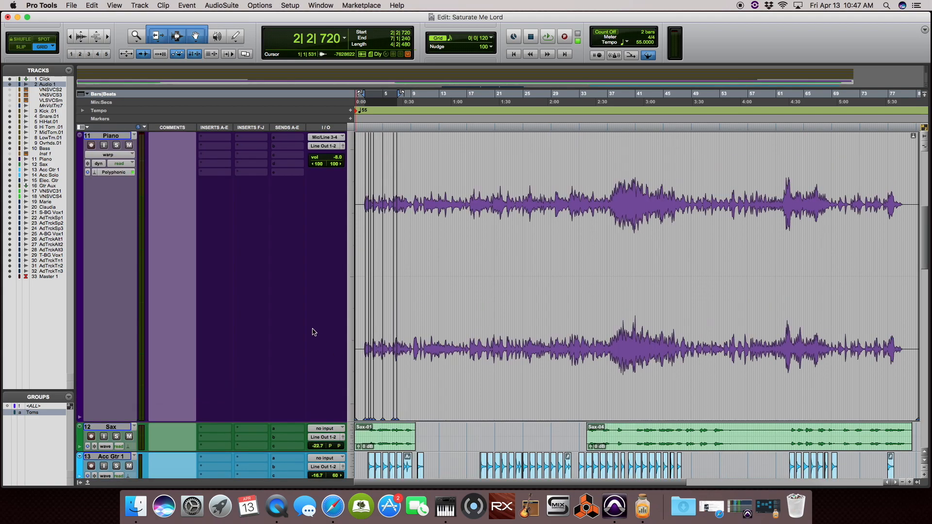
{"action": "scroll", "coordinate": [313, 333], "scroll_direction": "up", "scroll_amount": 2}
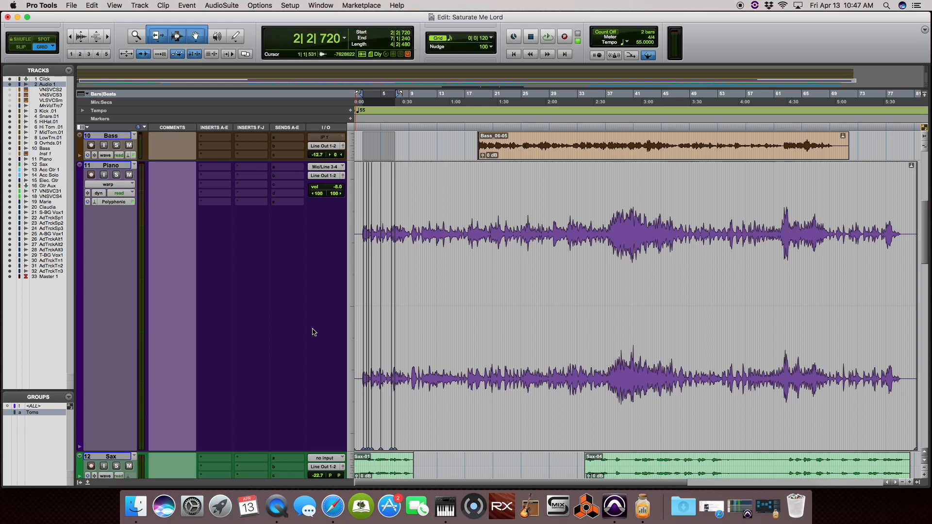